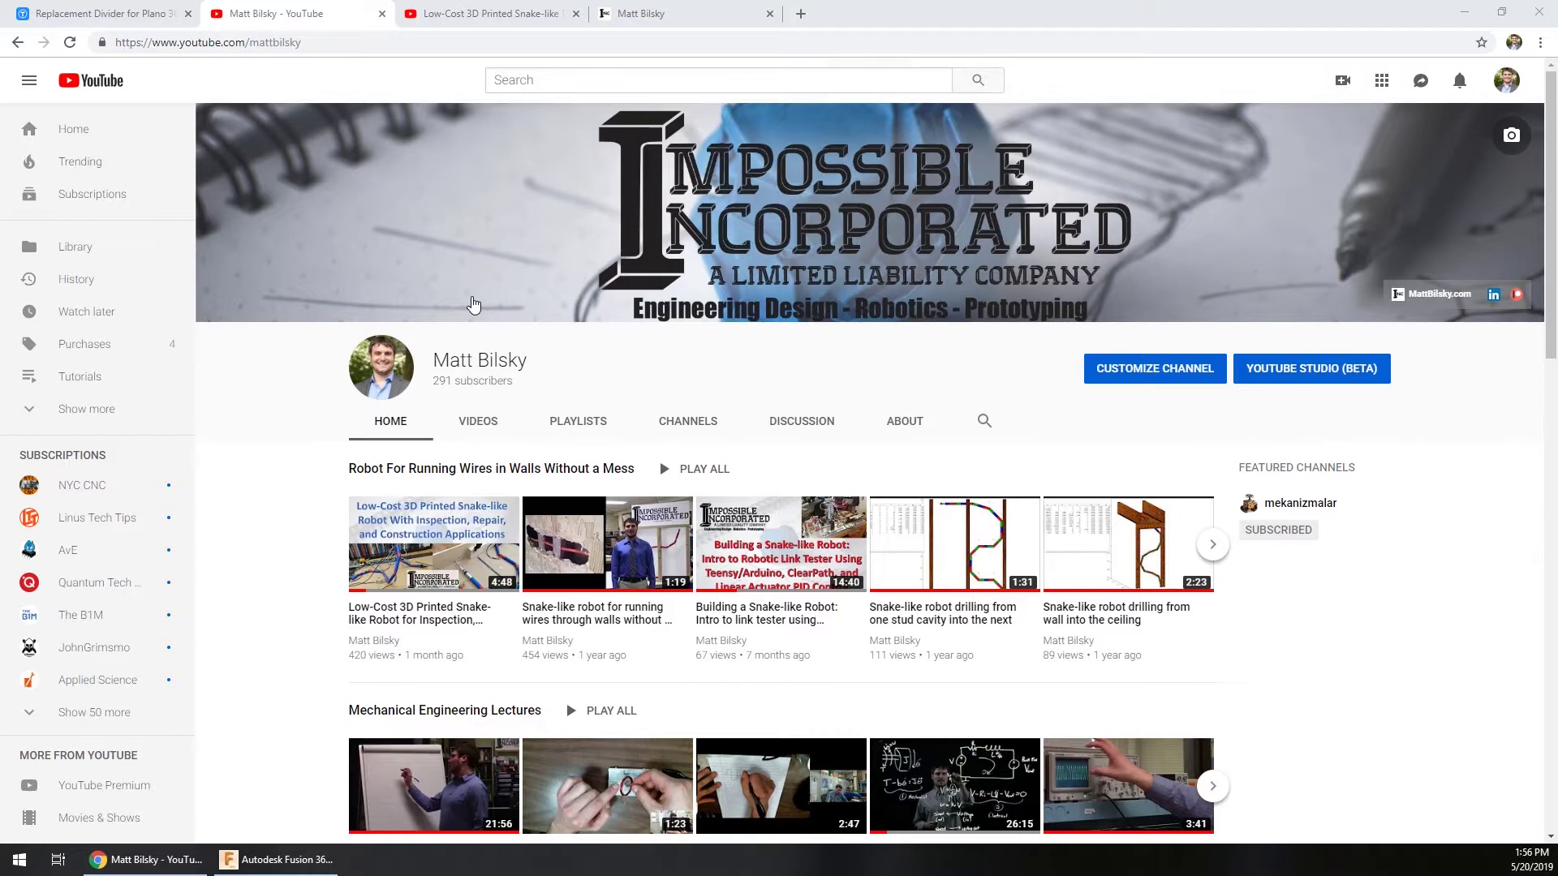
{"action": "left_click", "coordinate": [488, 14]}
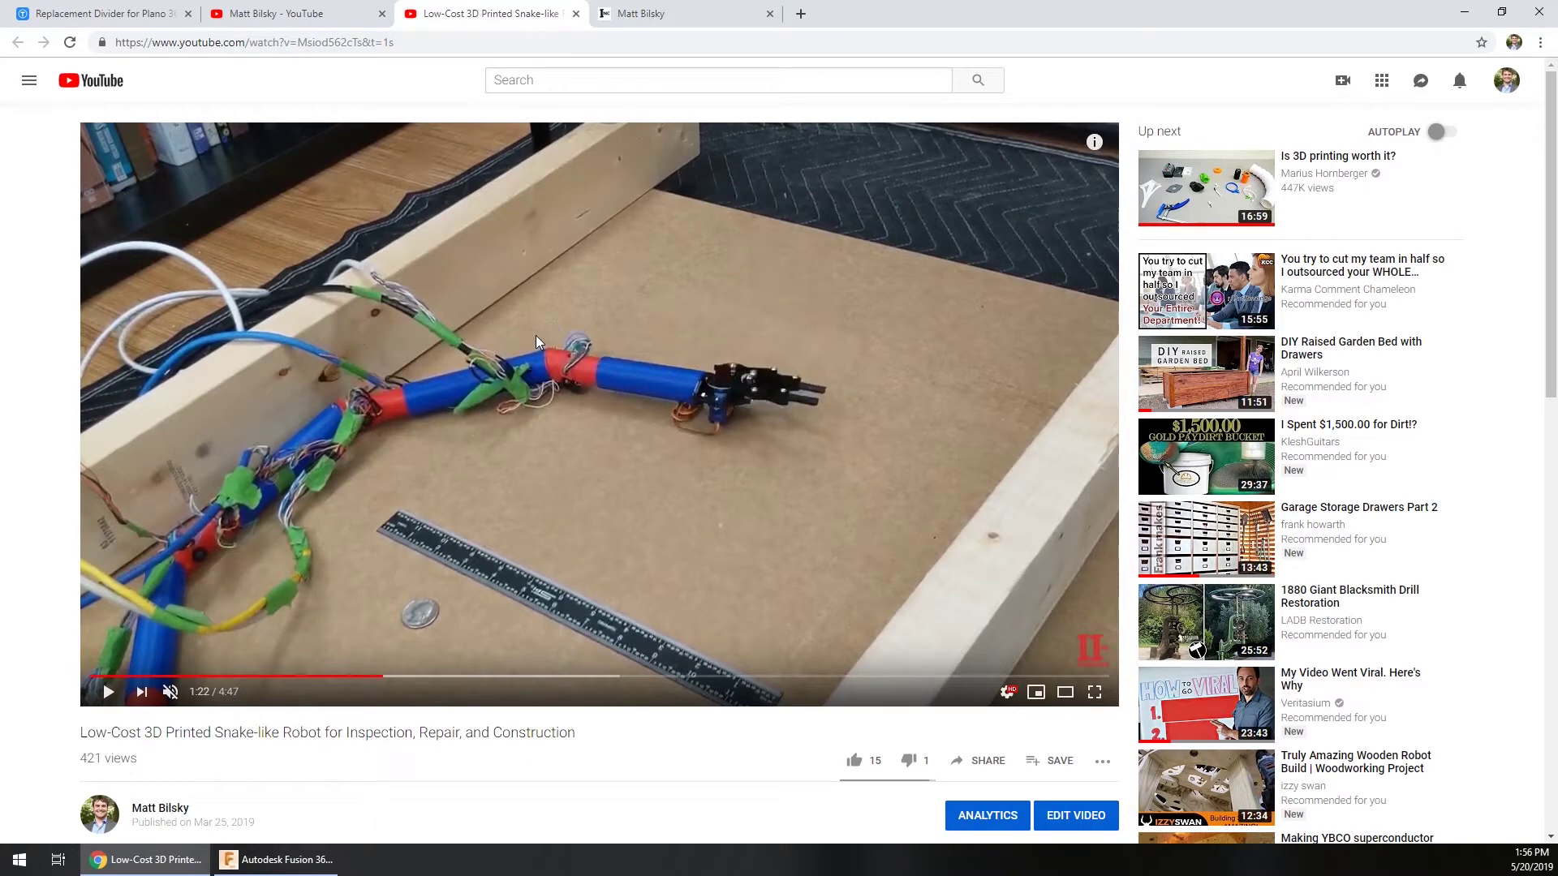
{"action": "left_click", "coordinate": [779, 333]}
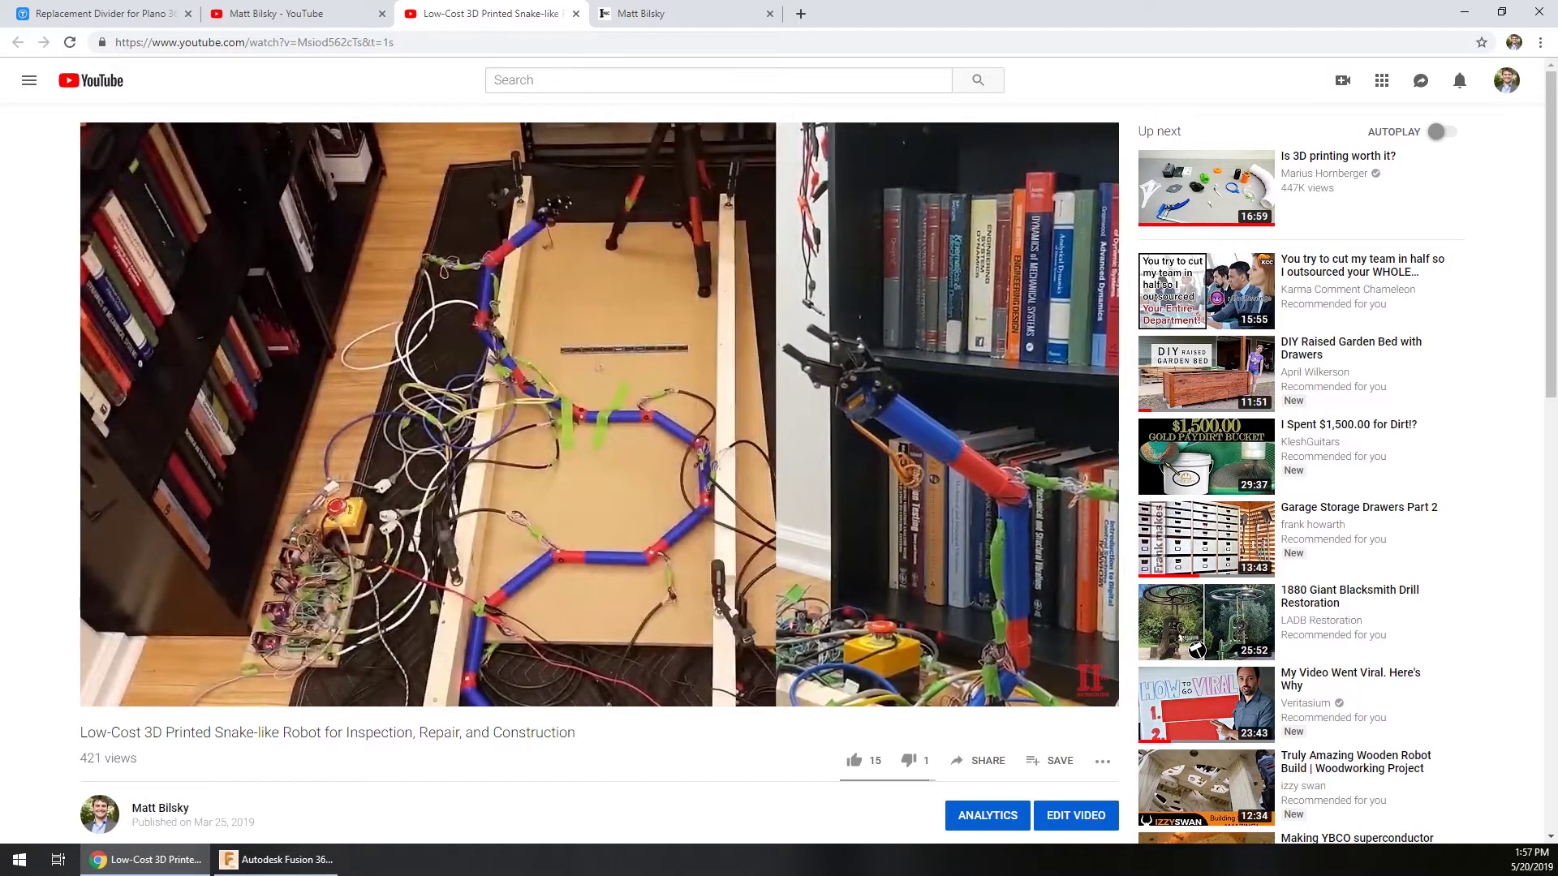
{"action": "key", "text": "ctrl+shift+Tab"}
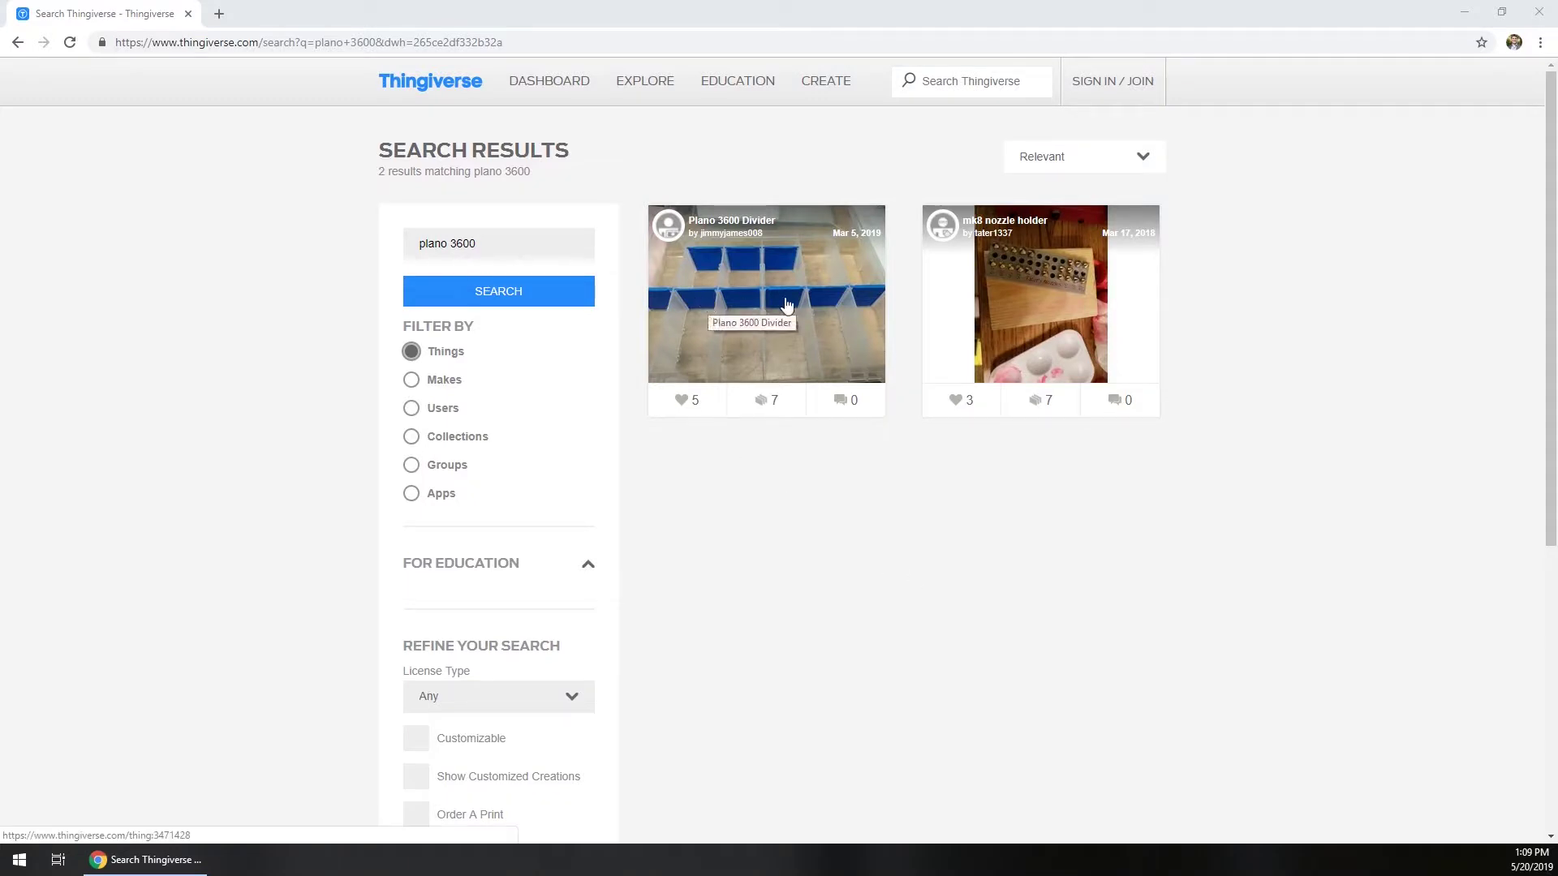
Open the Plano 3600 Divider search result in a new browser tab.
{"action": "middle_click", "coordinate": [758, 279]}
{"action": "right_click", "coordinate": [758, 279]}
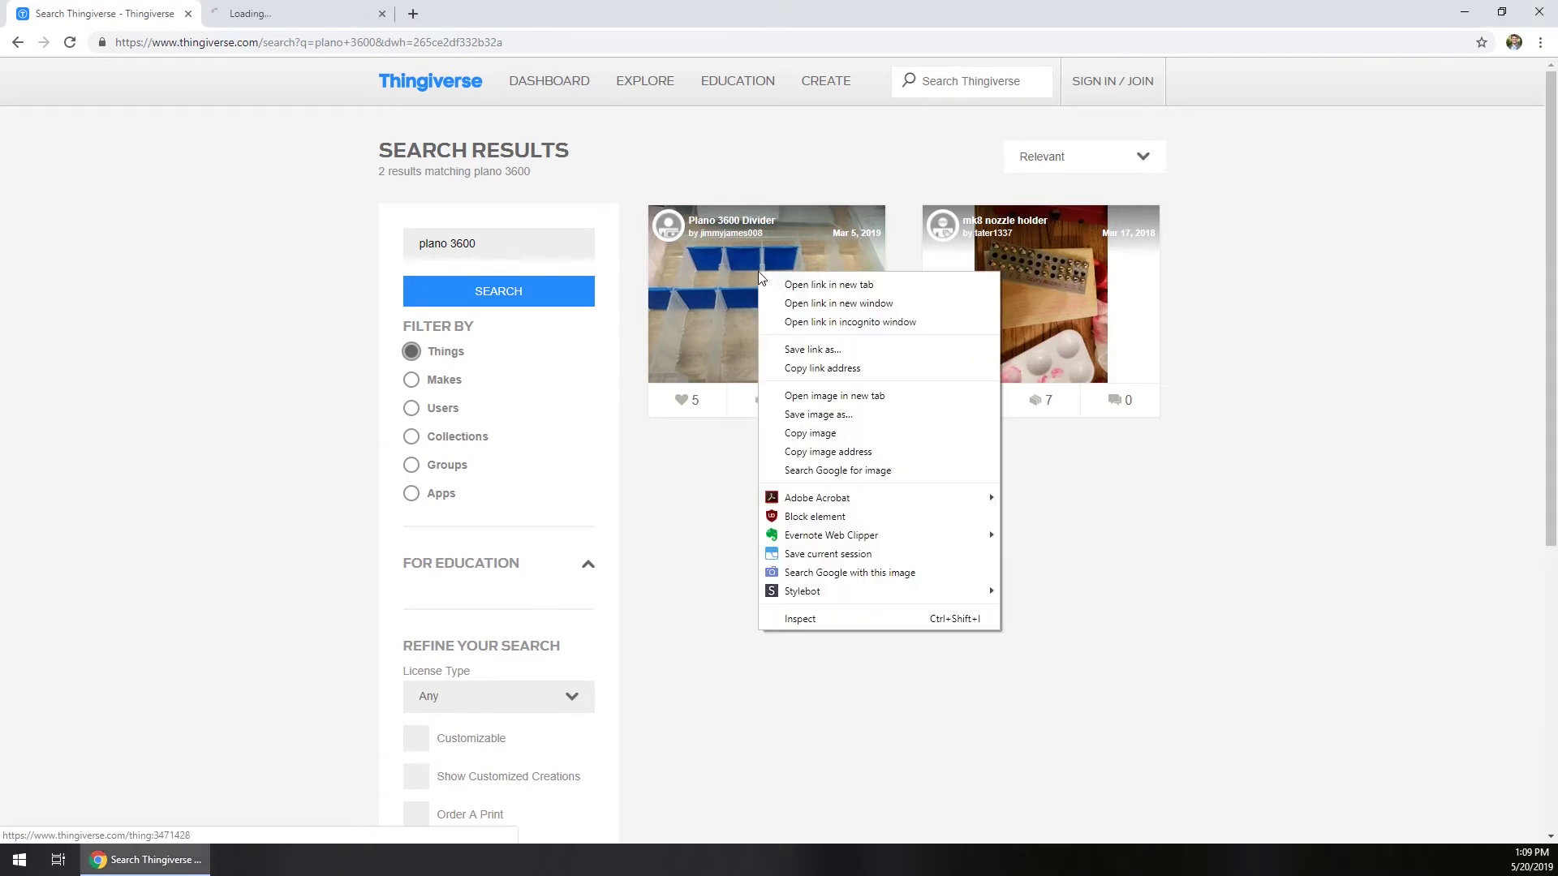
{"action": "left_click", "coordinate": [304, 14]}
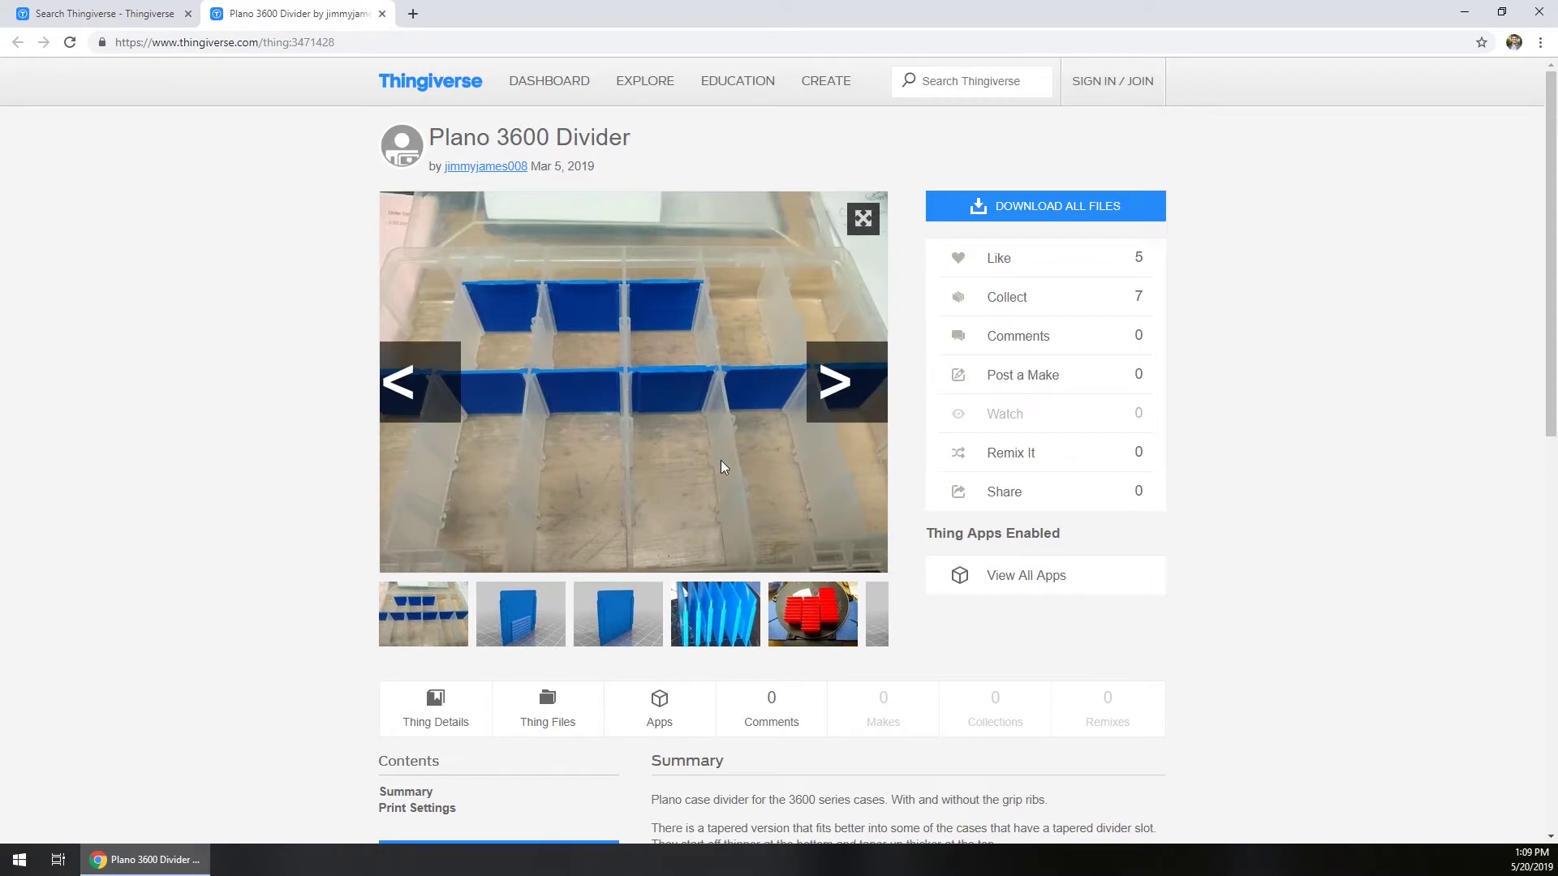
{"action": "scroll", "coordinate": [823, 477], "scroll_direction": "down", "scroll_amount": 3}
{"action": "scroll", "coordinate": [738, 435], "scroll_direction": "down", "scroll_amount": 2}
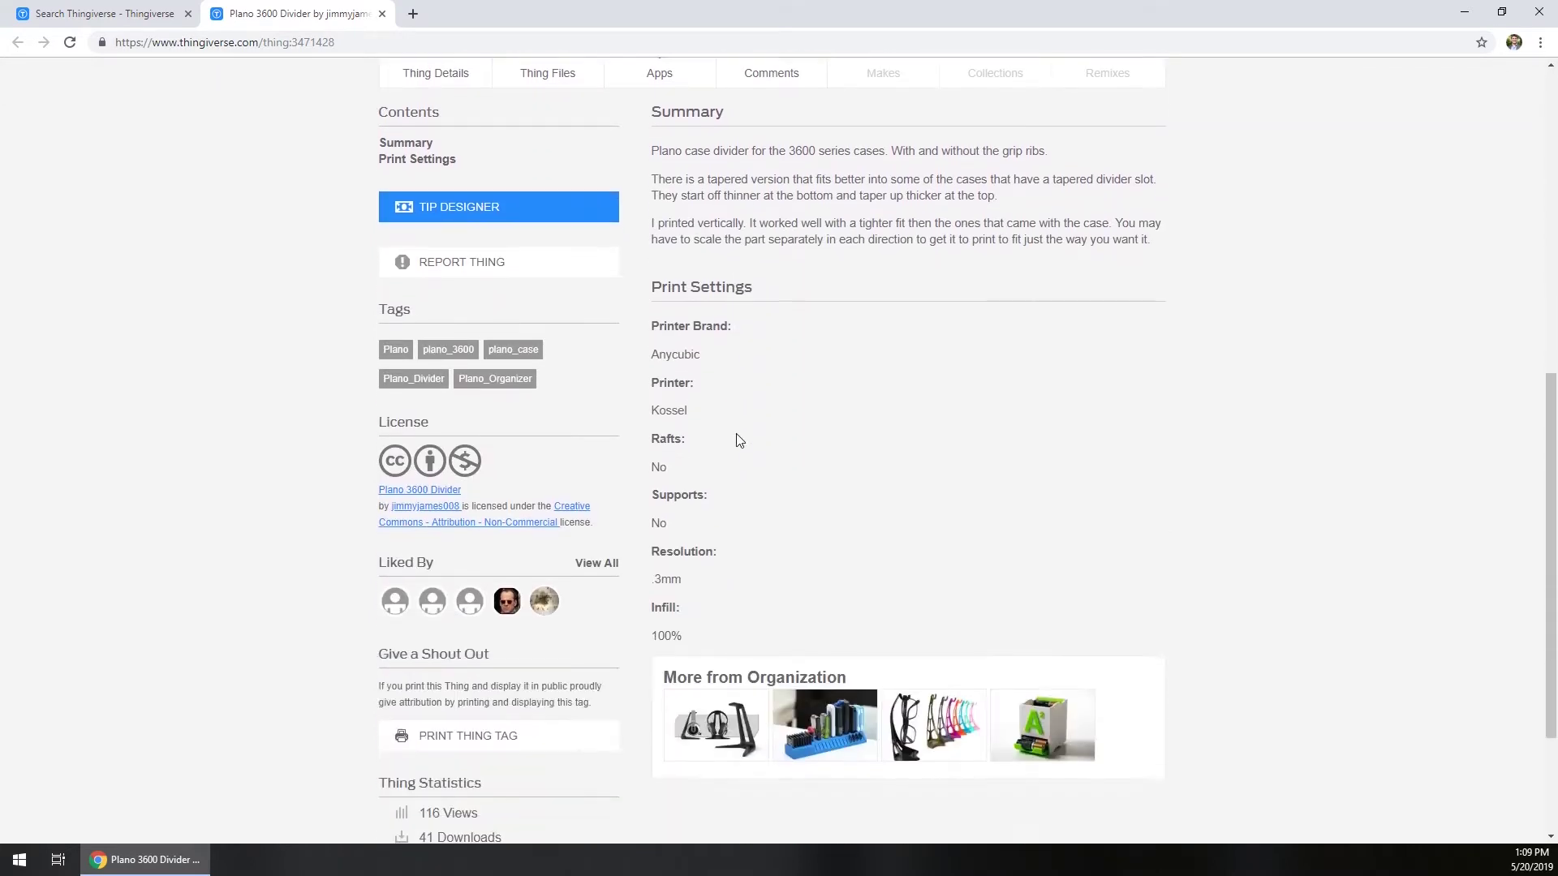
{"action": "scroll", "coordinate": [736, 434], "scroll_direction": "up", "scroll_amount": 1}
{"action": "scroll", "coordinate": [737, 434], "scroll_direction": "up", "scroll_amount": 2}
{"action": "mouse_move", "coordinate": [716, 369]}
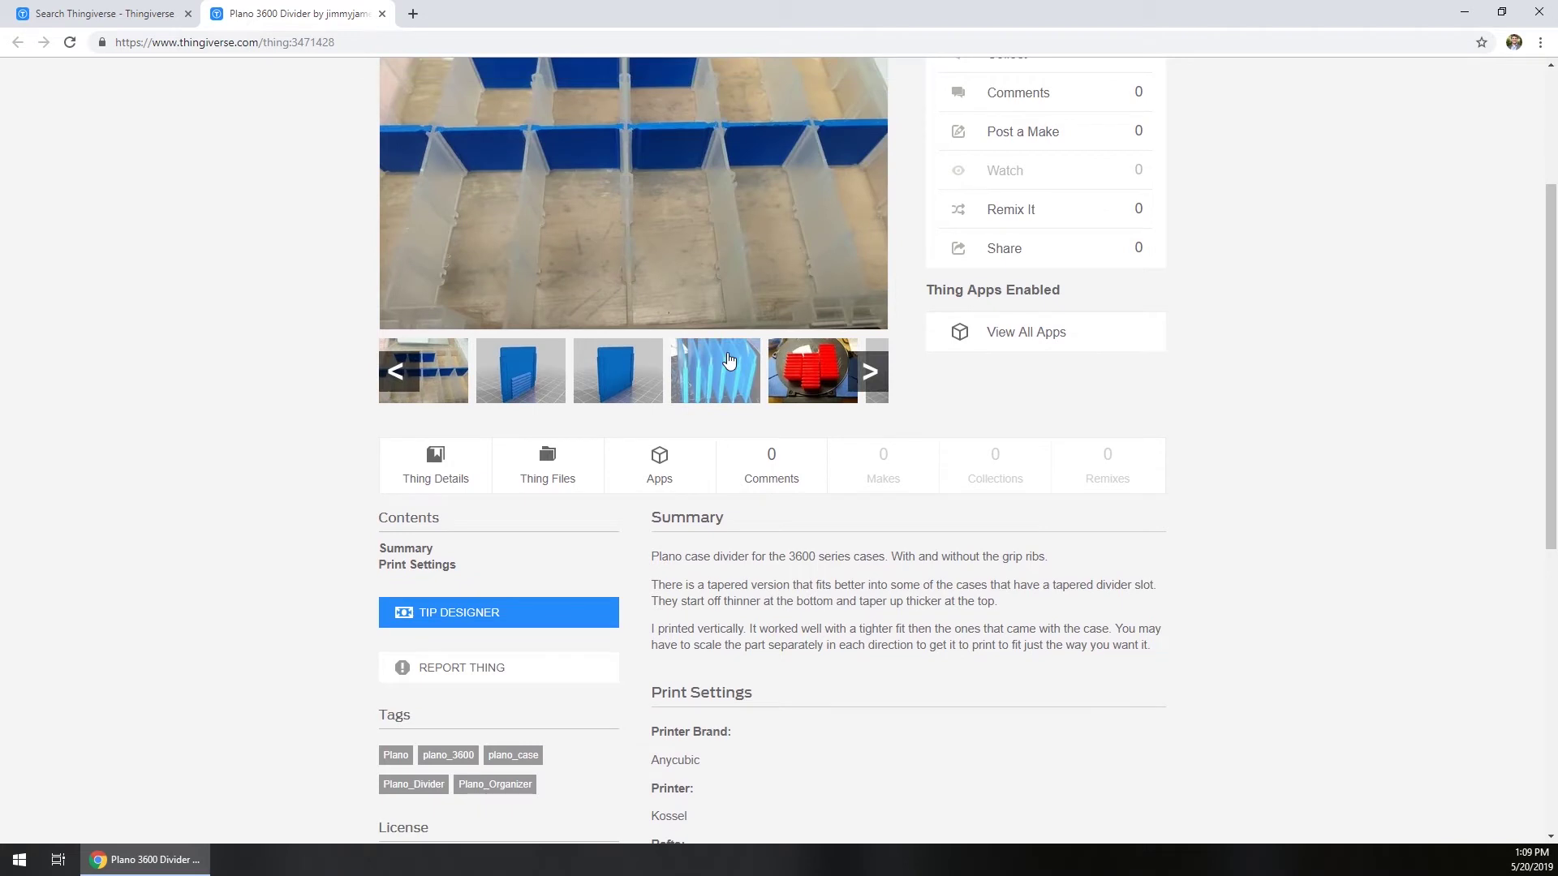
{"action": "scroll", "coordinate": [727, 361], "scroll_direction": "up", "scroll_amount": 2}
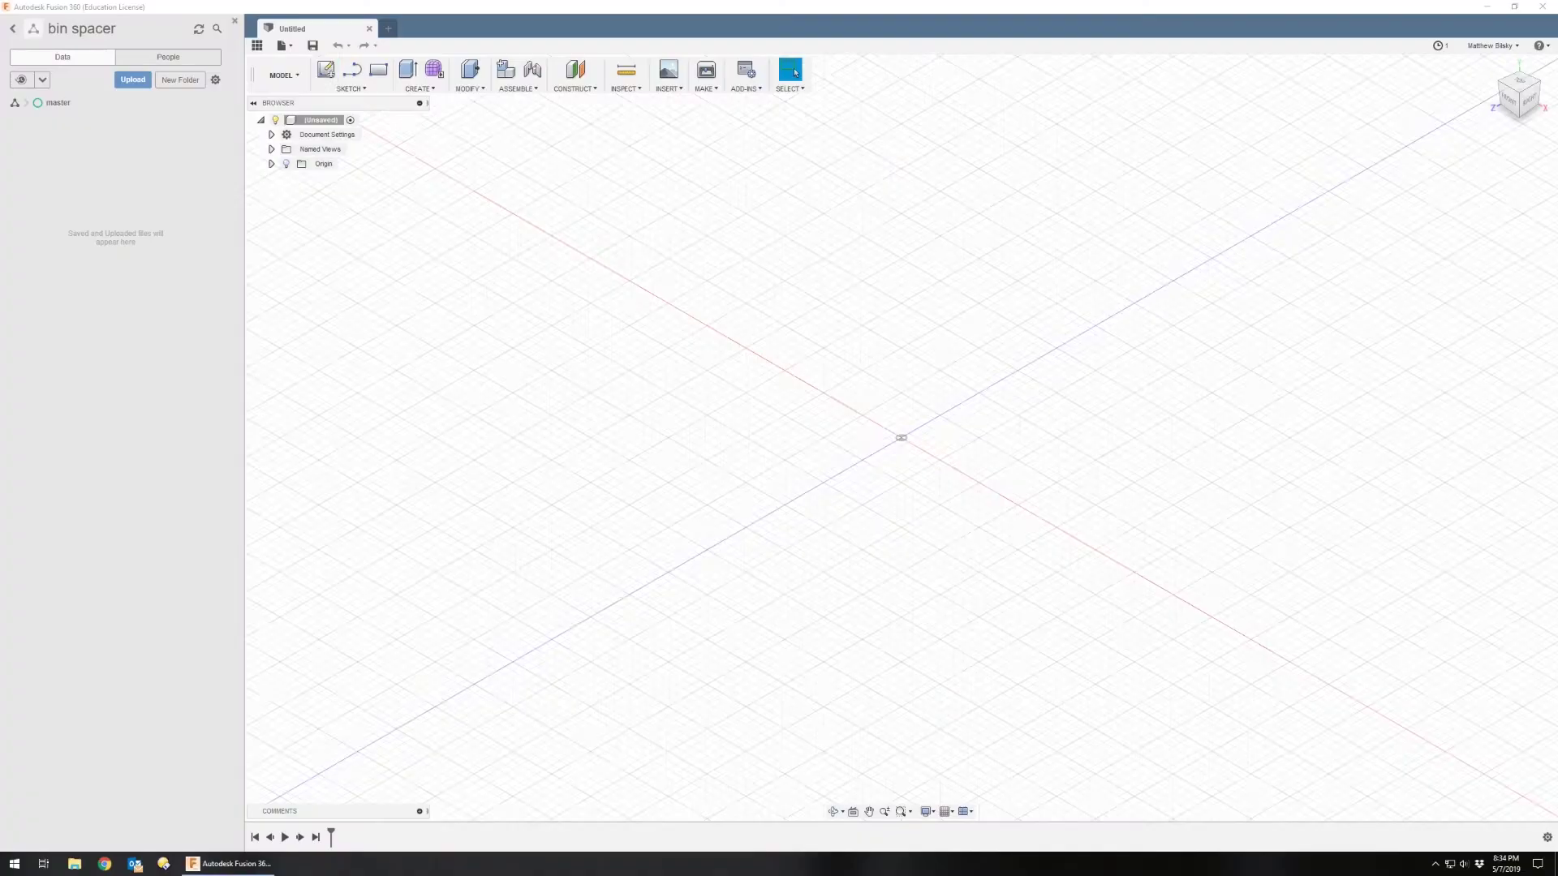
On the right plane, sketch the profile's angled, vertical and horizontal line segments.
{"action": "left_click", "coordinate": [325, 69]}
{"action": "left_click", "coordinate": [799, 452]}
{"action": "left_click", "coordinate": [351, 69]}
{"action": "left_click", "coordinate": [767, 460]}
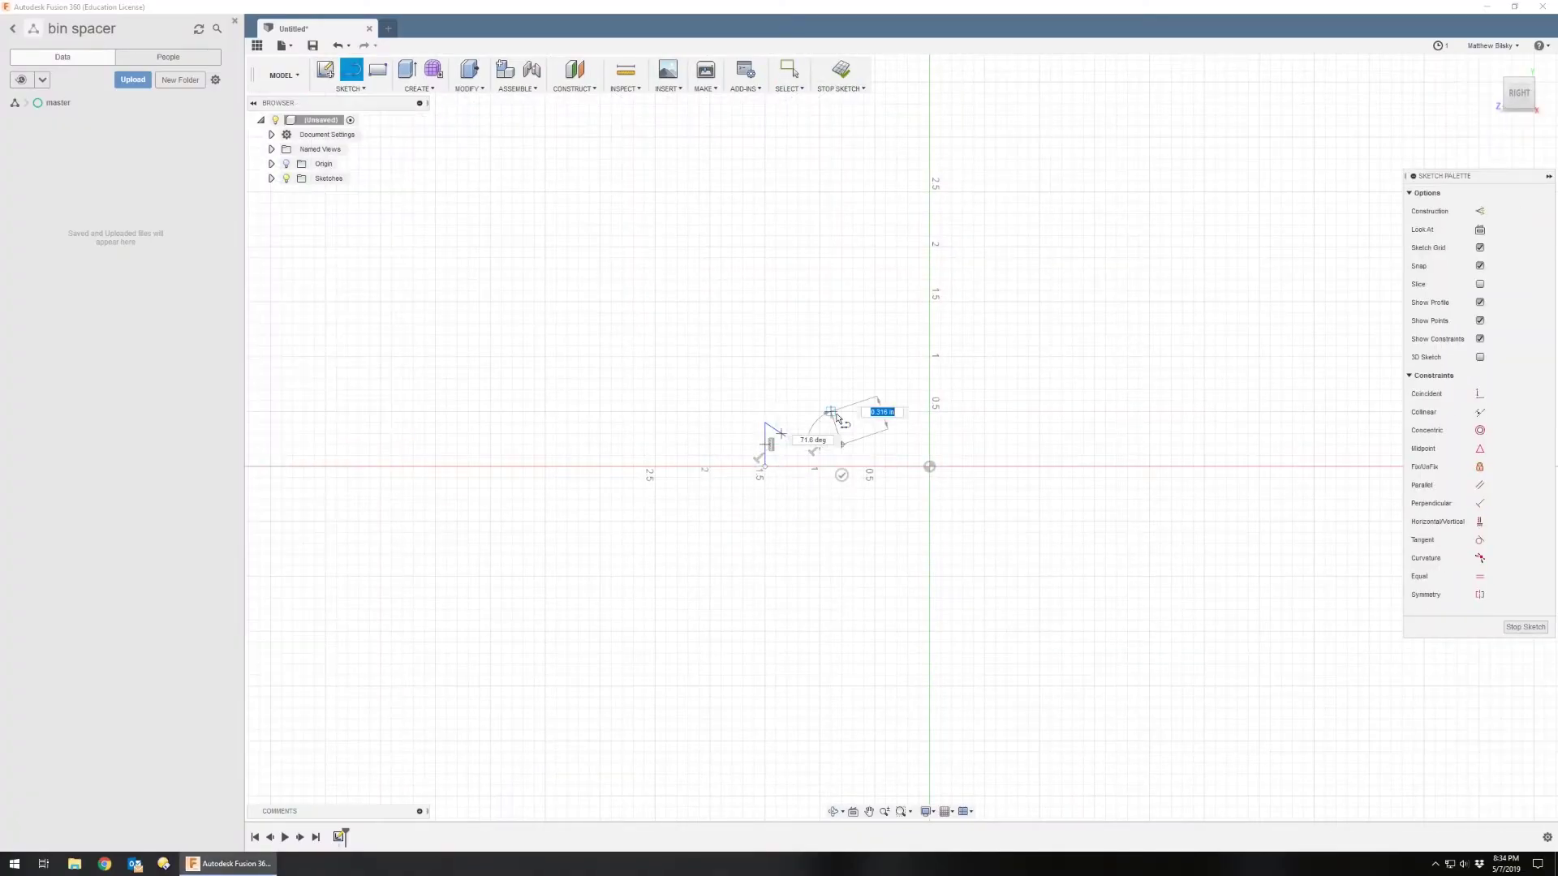
{"action": "left_click", "coordinate": [843, 411]}
{"action": "left_click", "coordinate": [928, 412]}
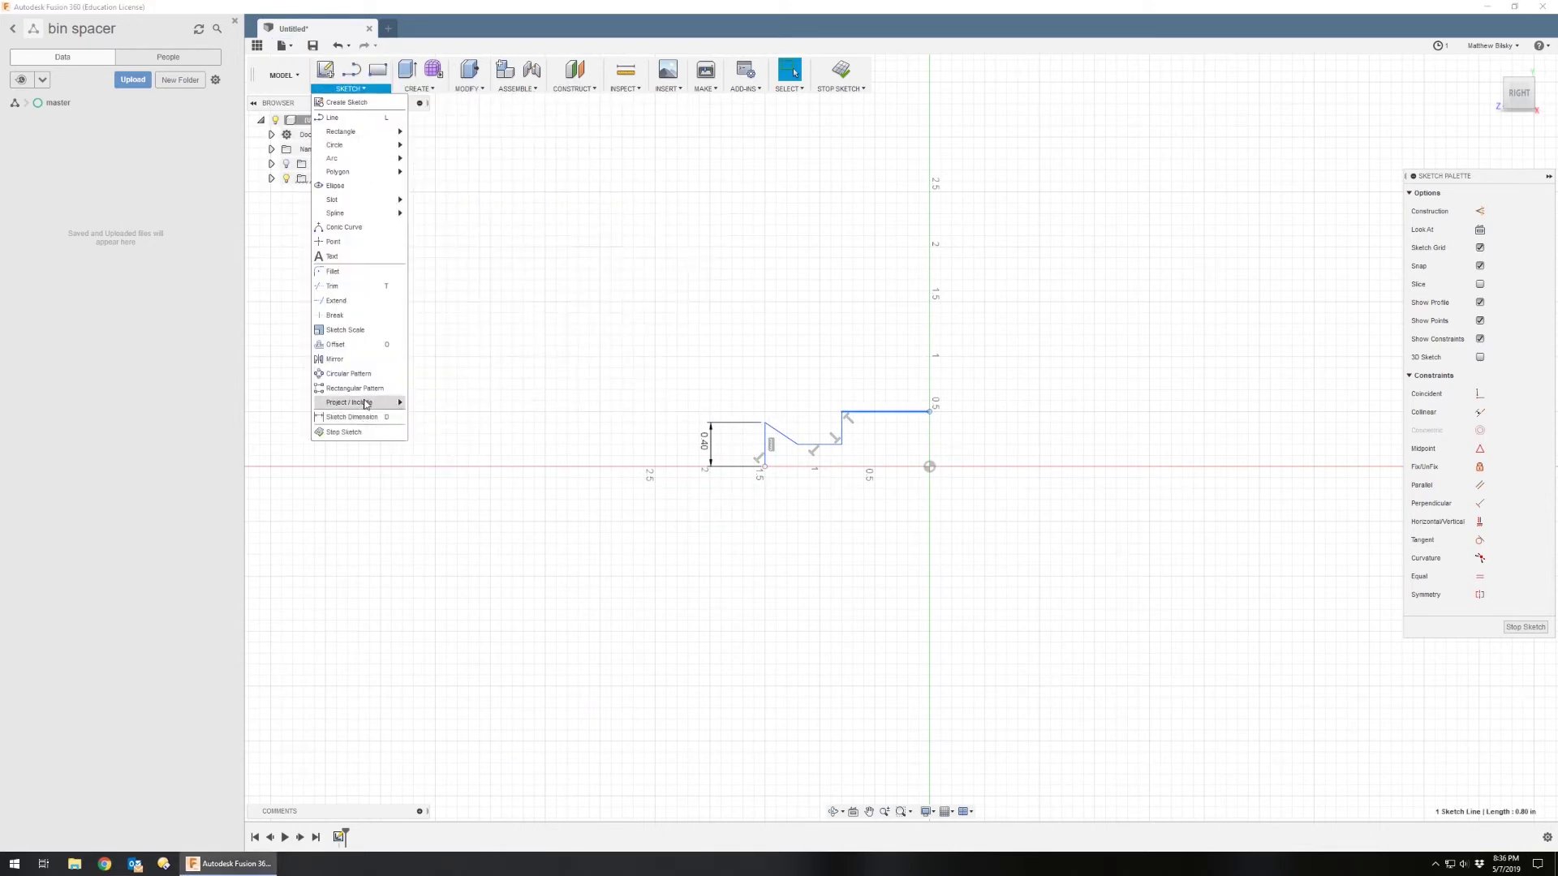
Add a dashed vertical centerline from the origin and orbit to an angled 3D view.
{"action": "left_click", "coordinate": [929, 465]}
{"action": "left_click", "coordinate": [928, 269]}
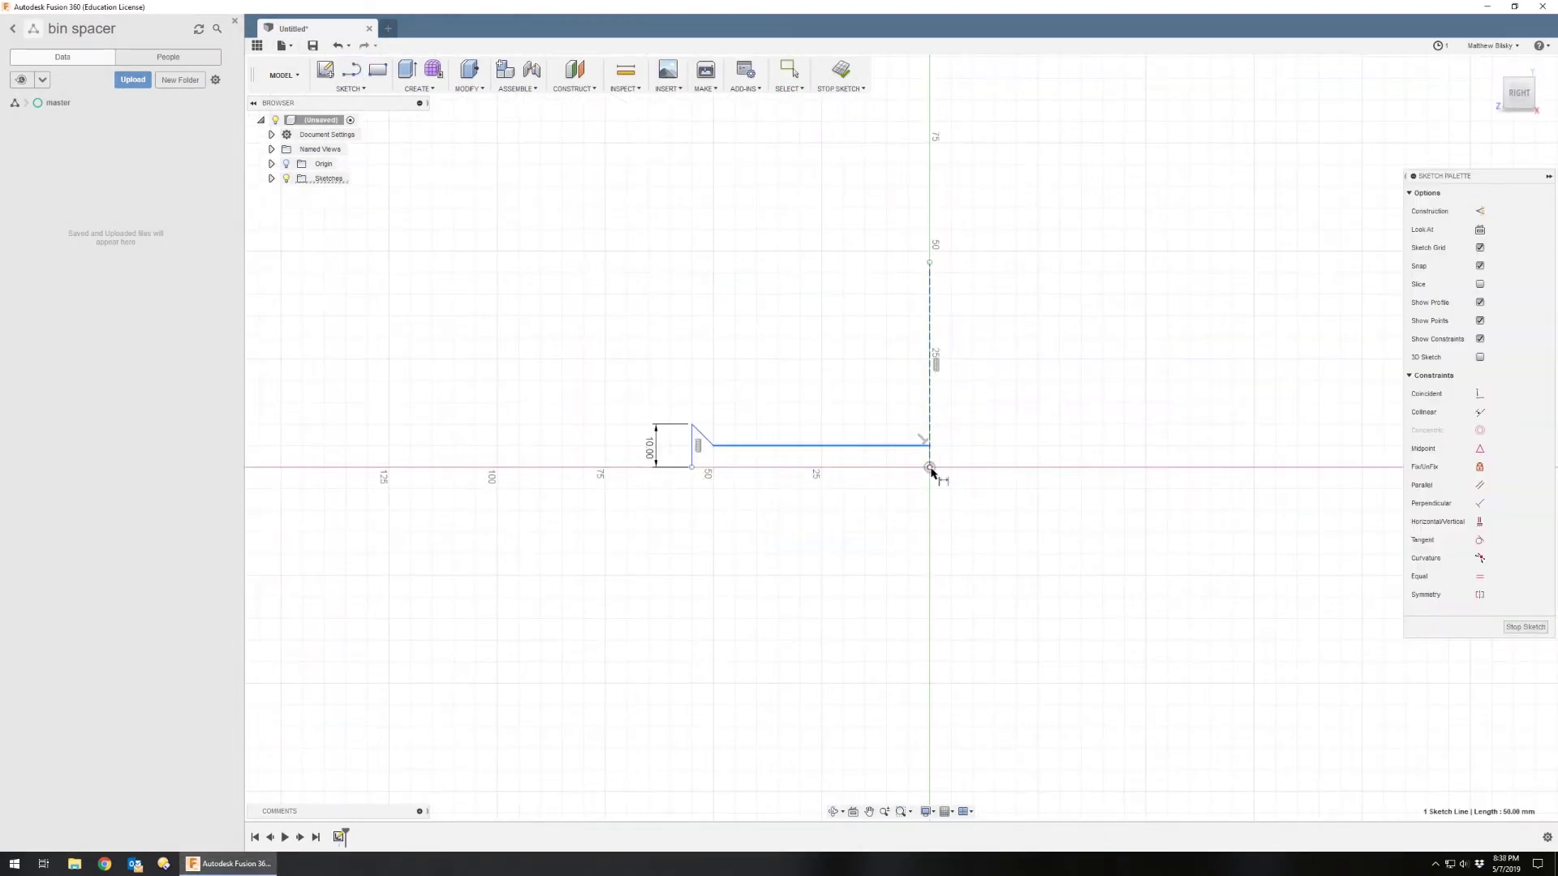
{"action": "scroll", "coordinate": [691, 443], "scroll_direction": "up", "scroll_amount": 2}
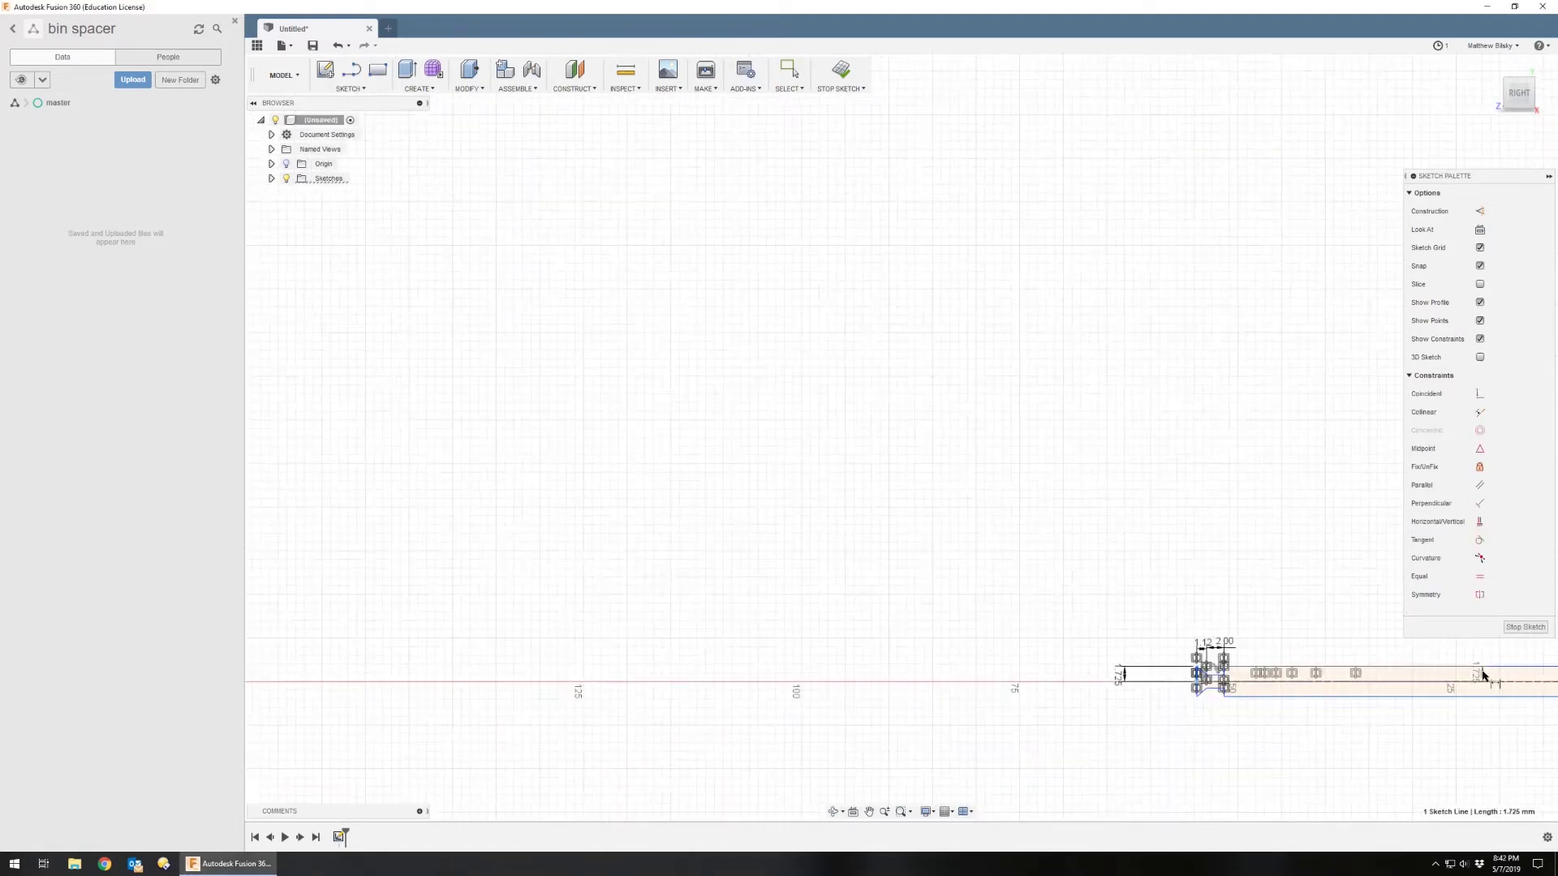
{"action": "middle_click_drag", "start_coordinate": [939, 691], "coordinate": [1485, 208], "text": "shift"}
{"action": "left_click", "coordinate": [842, 813]}
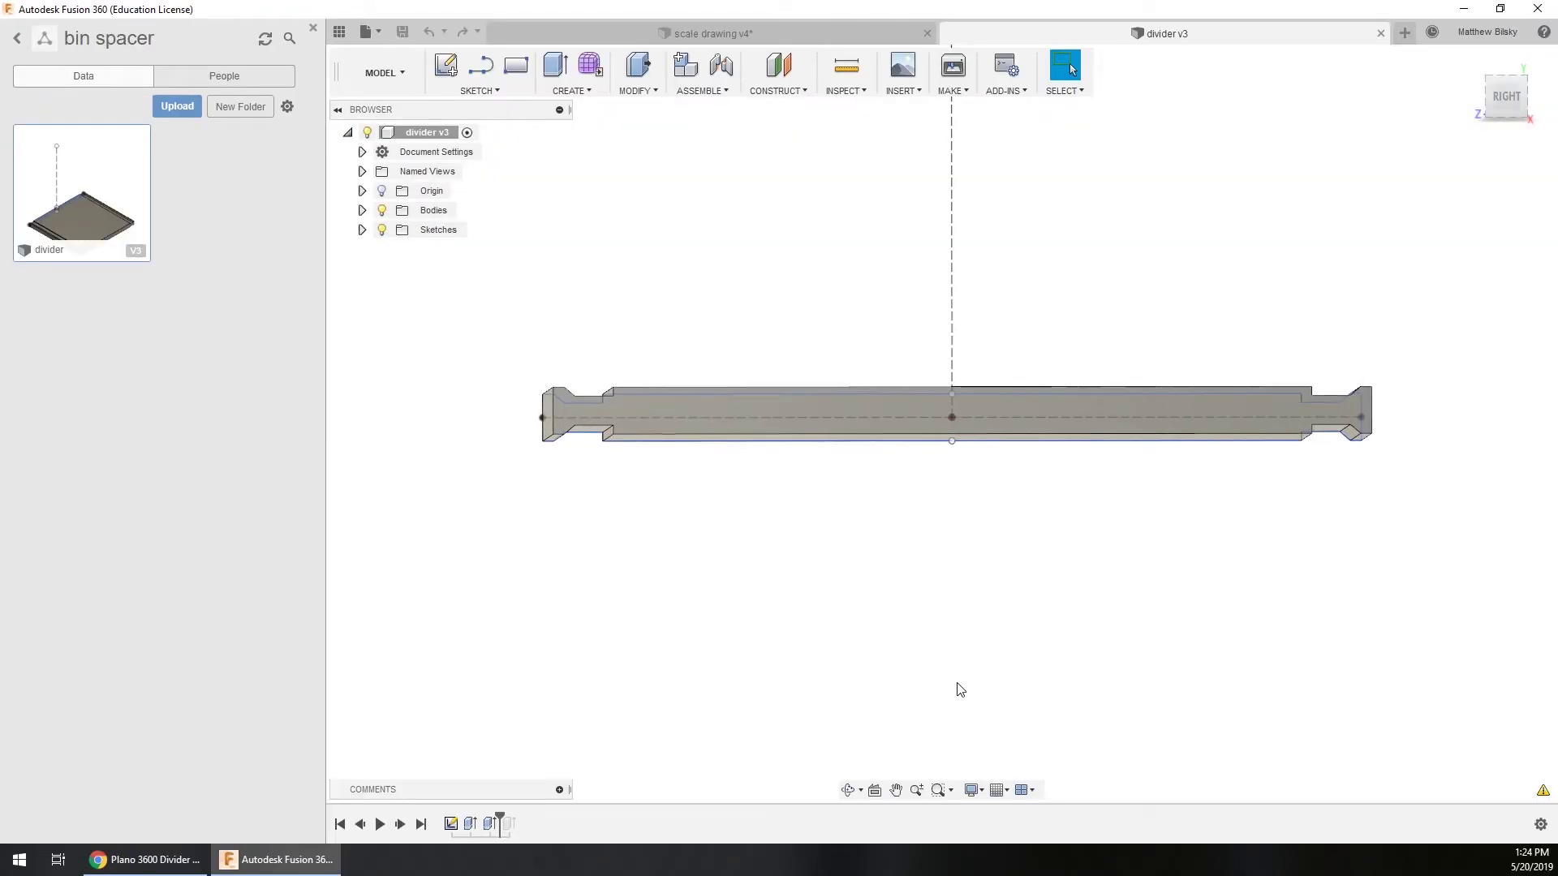
Orbit the divider body between side and angled views until its top face shows.
{"action": "middle_click_drag", "start_coordinate": [958, 691], "coordinate": [577, 411], "text": "shift"}
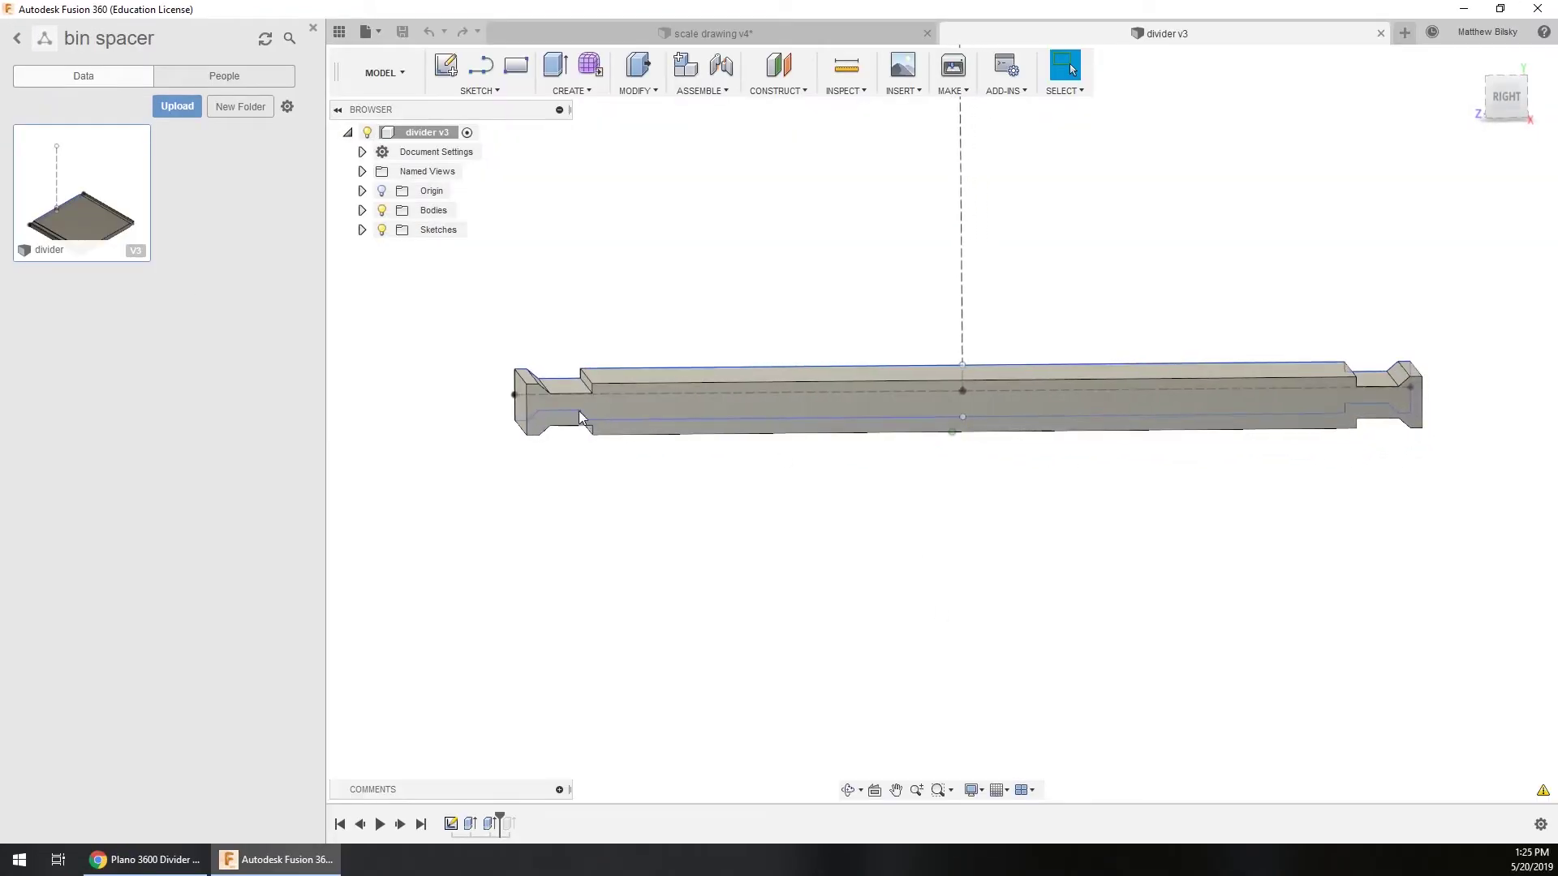
{"action": "middle_click_drag", "start_coordinate": [579, 410], "coordinate": [532, 387], "text": "shift"}
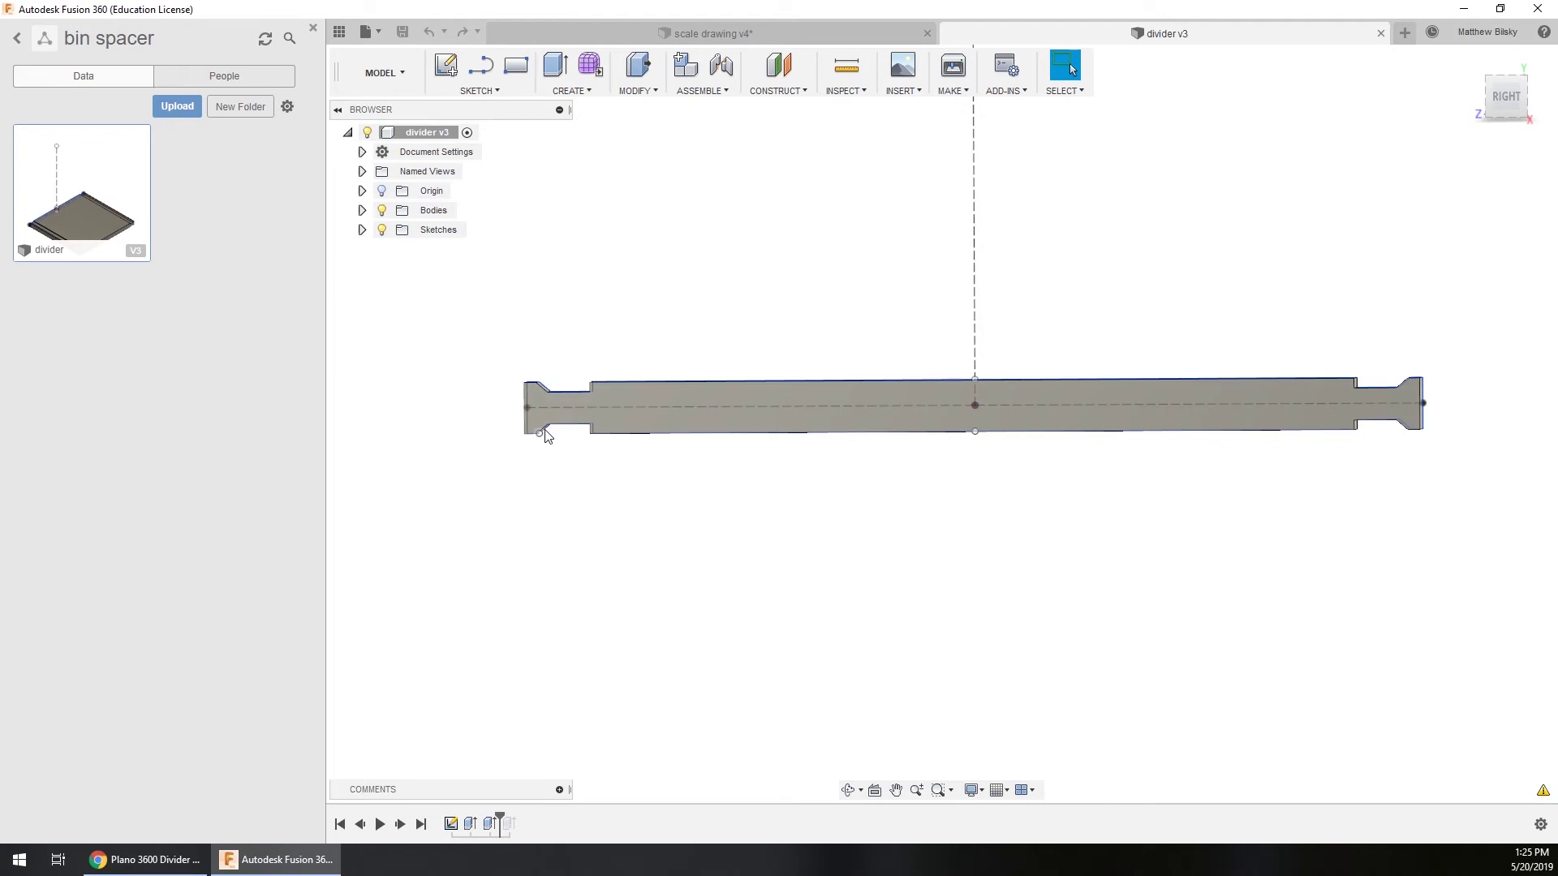
{"action": "mouse_move", "coordinate": [1450, 395]}
{"action": "middle_mouse_down", "text": "shift"}
{"action": "mouse_move", "coordinate": [1412, 362]}
{"action": "mouse_move", "coordinate": [1437, 372]}
{"action": "middle_mouse_up", "text": "shift"}
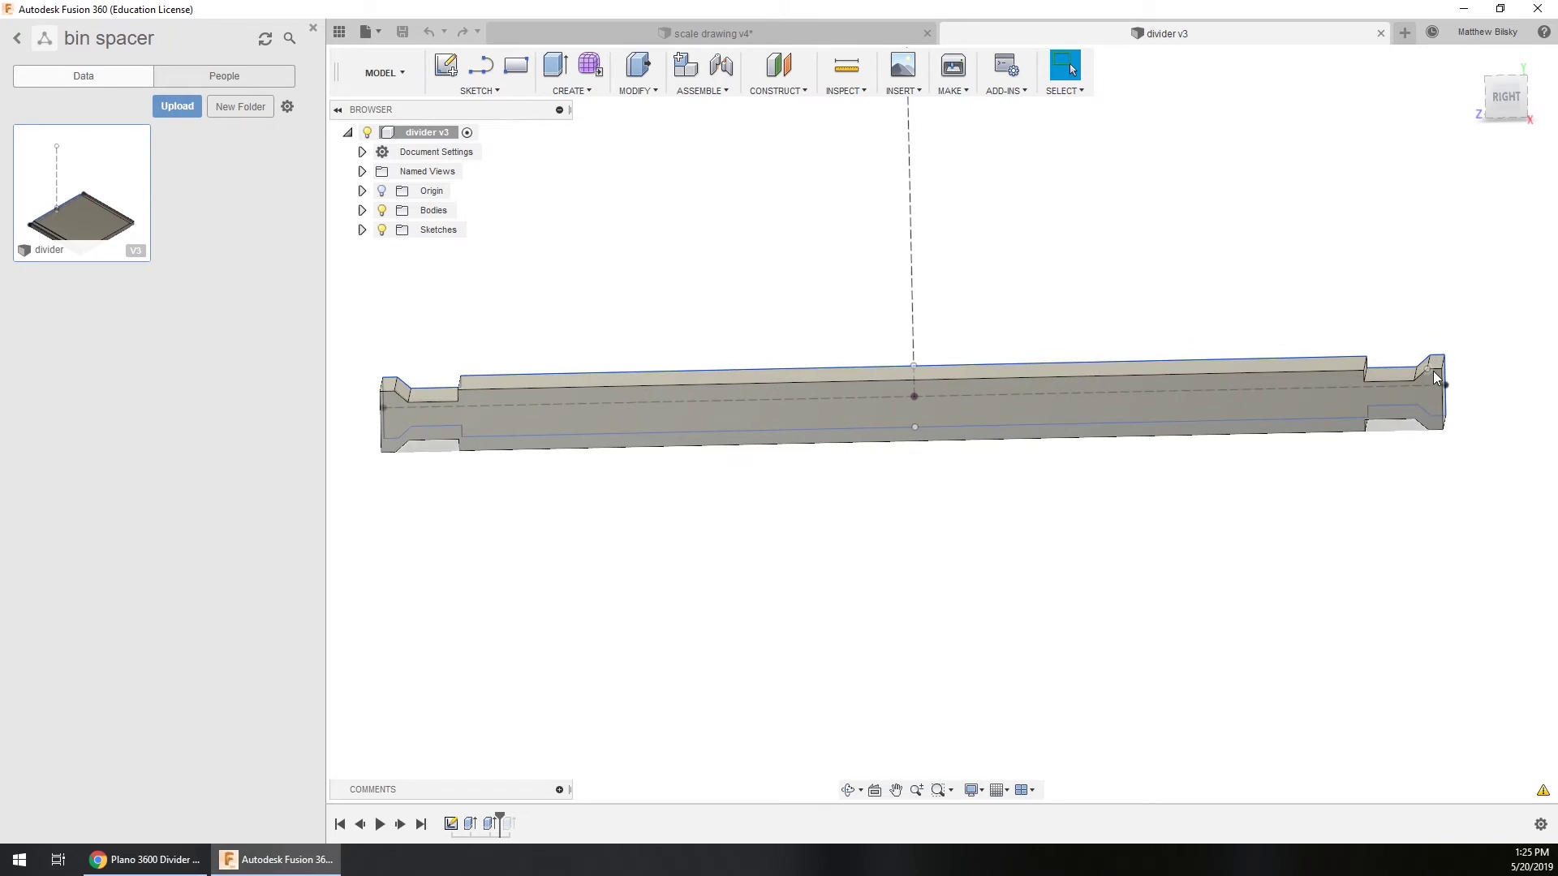
{"action": "mouse_move", "coordinate": [1432, 371]}
{"action": "middle_mouse_down", "text": "shift"}
{"action": "mouse_move", "coordinate": [445, 476]}
{"action": "mouse_move", "coordinate": [475, 462]}
{"action": "middle_mouse_up", "text": "shift"}
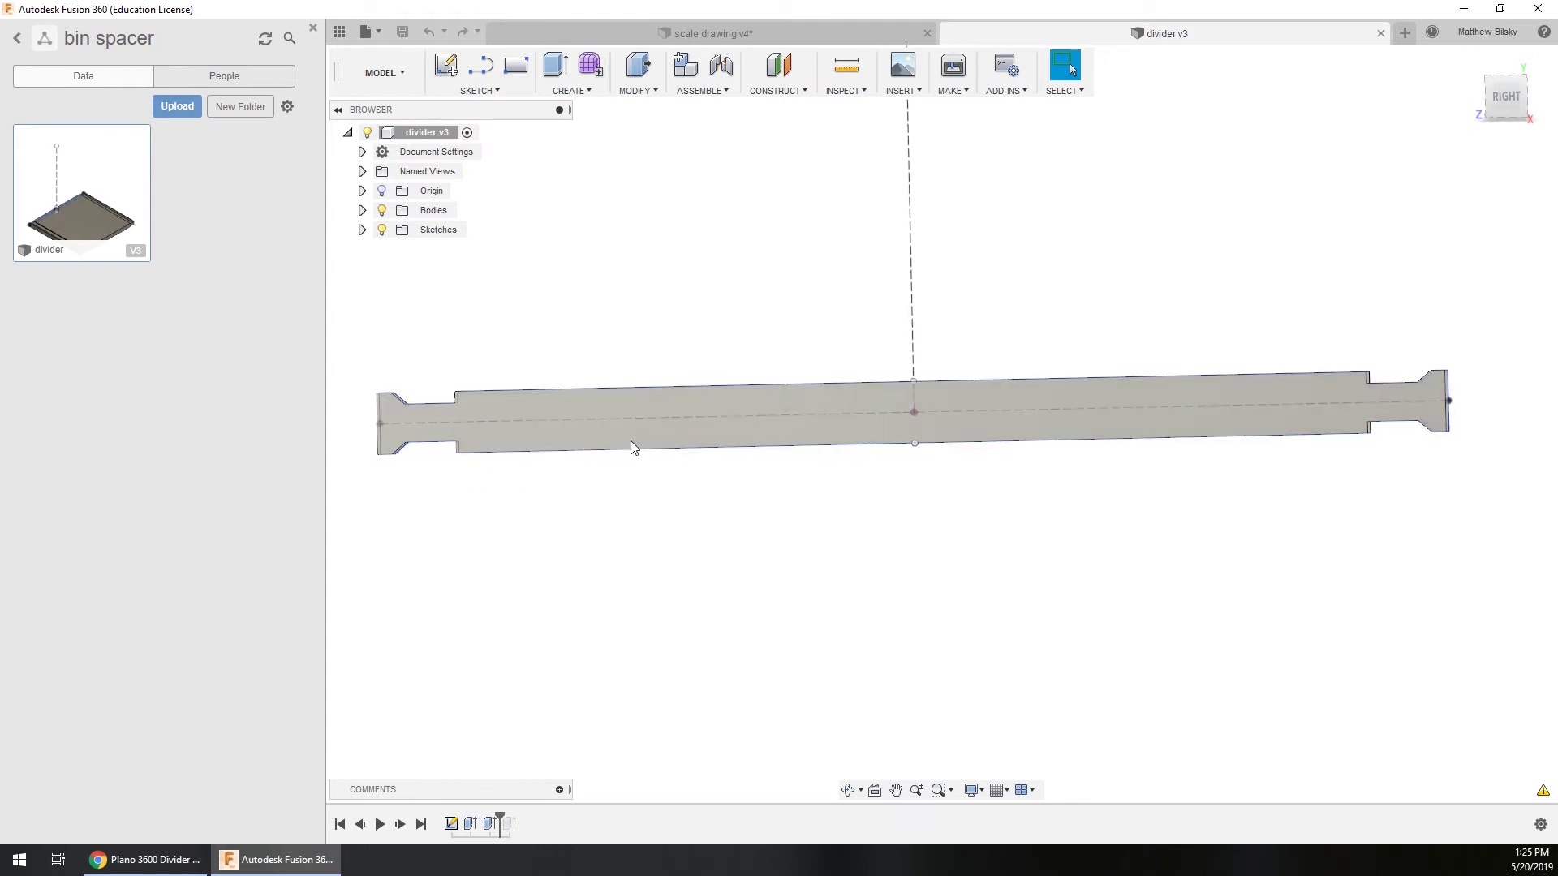
{"action": "middle_click_drag", "start_coordinate": [662, 450], "coordinate": [782, 463], "text": "shift"}
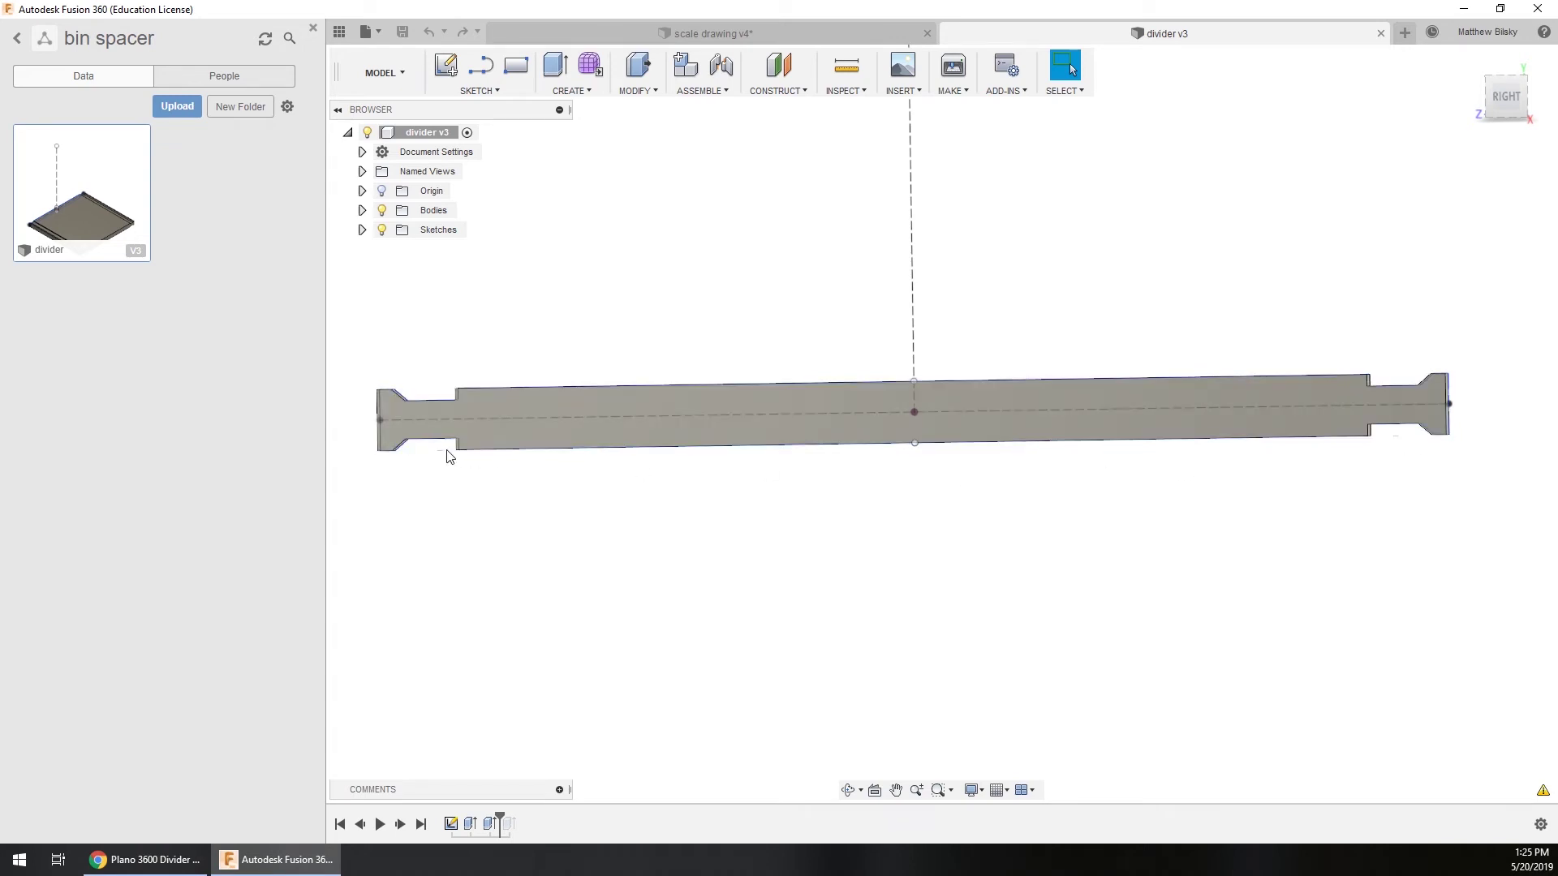
{"action": "mouse_move", "coordinate": [491, 421]}
{"action": "middle_mouse_down", "text": "shift"}
{"action": "mouse_move", "coordinate": [626, 373]}
{"action": "mouse_move", "coordinate": [726, 233]}
{"action": "middle_mouse_up", "text": "shift"}
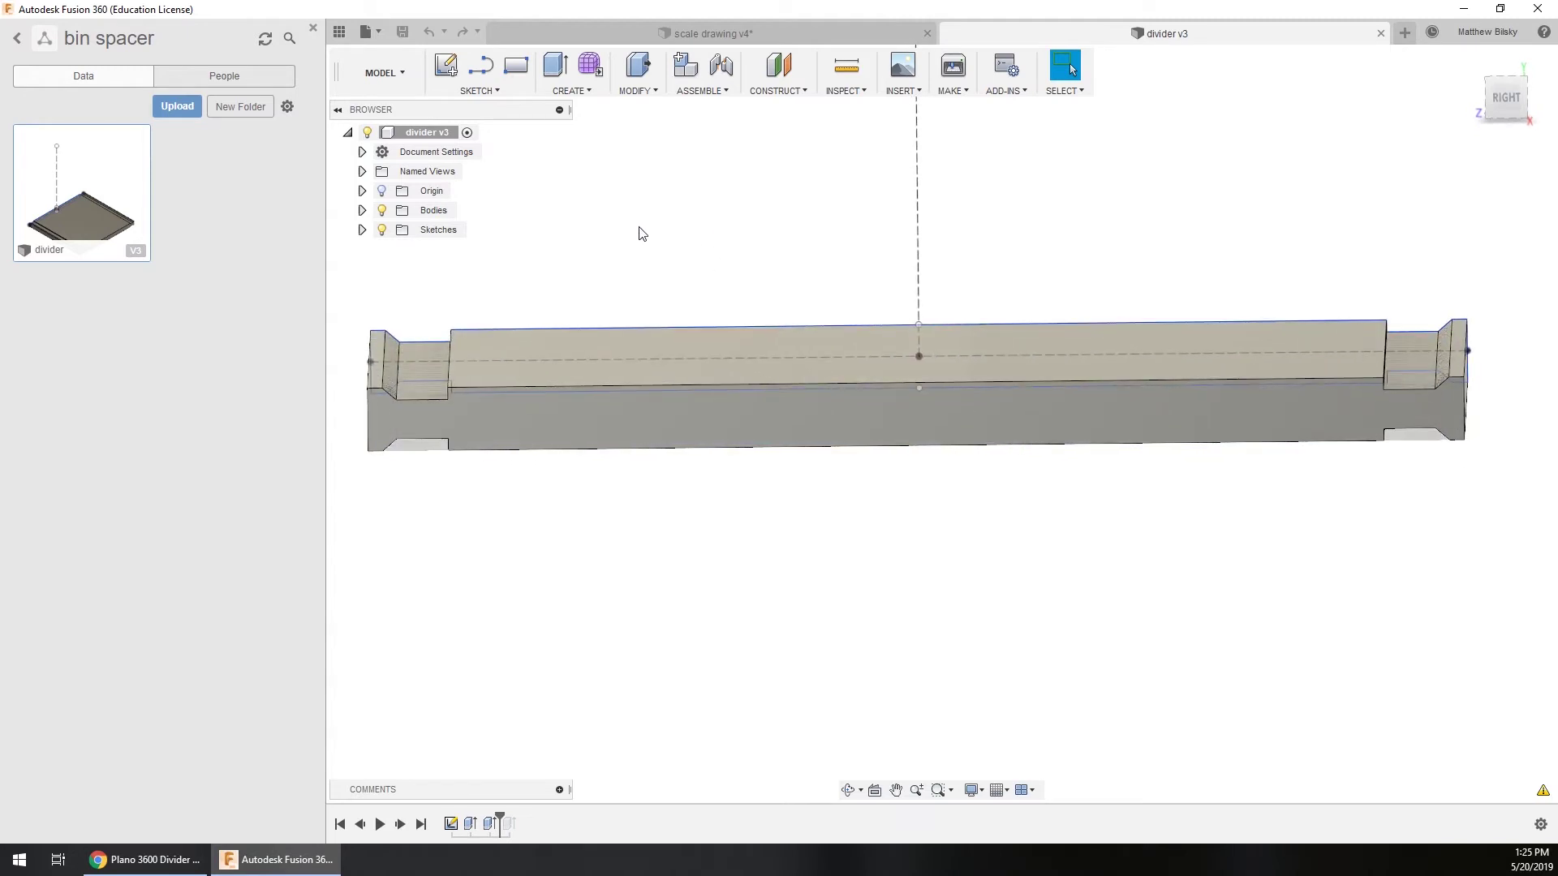
Export the divider body through 3D Print and save it as an STL file.
{"action": "left_click", "coordinate": [961, 90]}
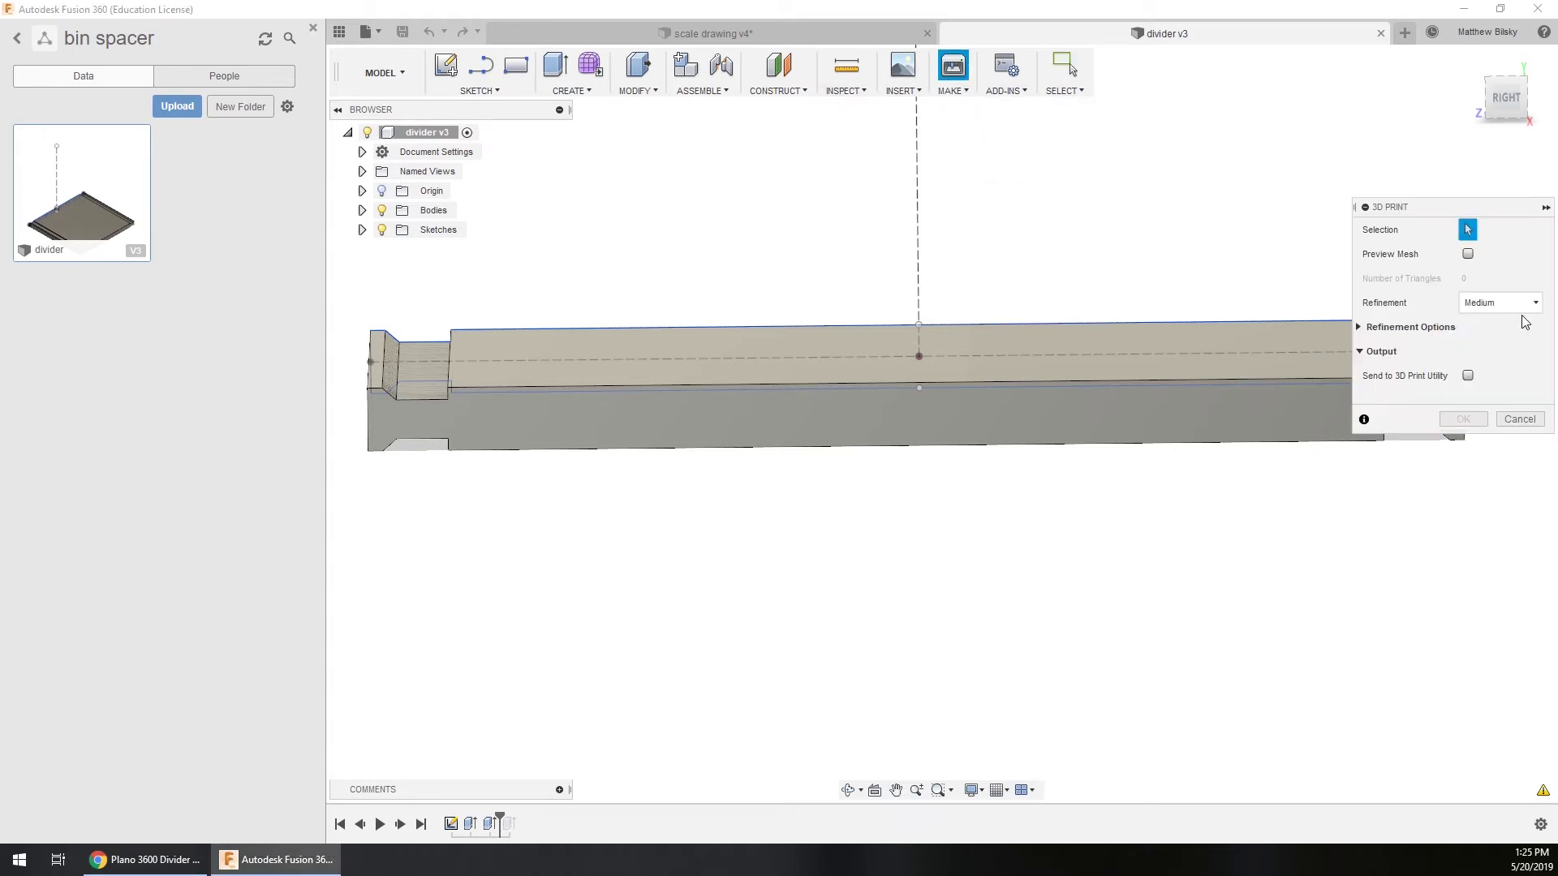
{"action": "left_click", "coordinate": [1339, 426]}
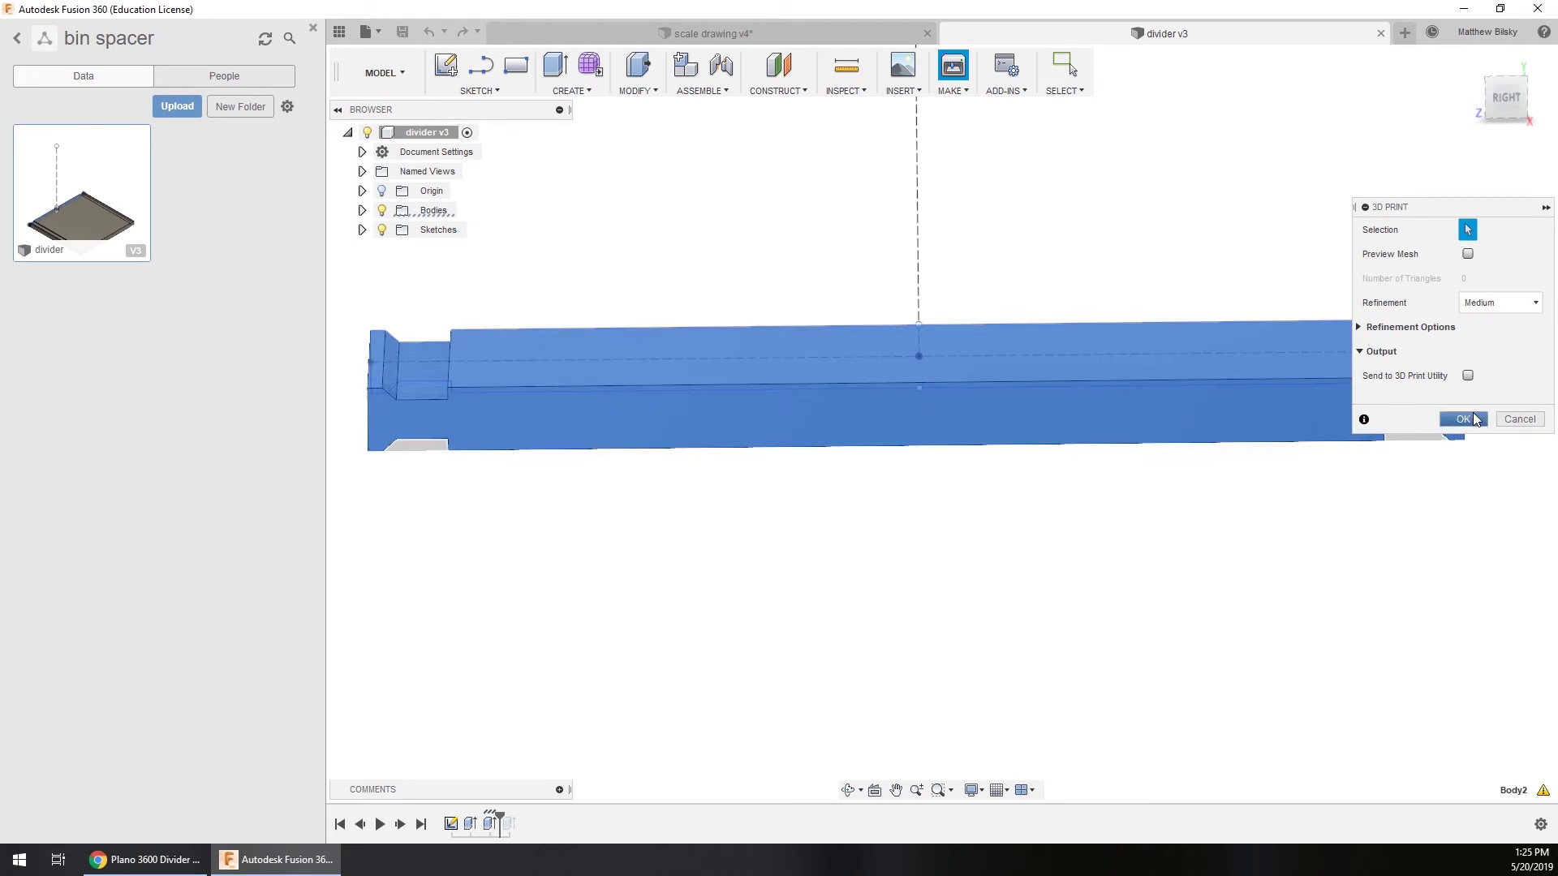
{"action": "left_click", "coordinate": [1464, 418]}
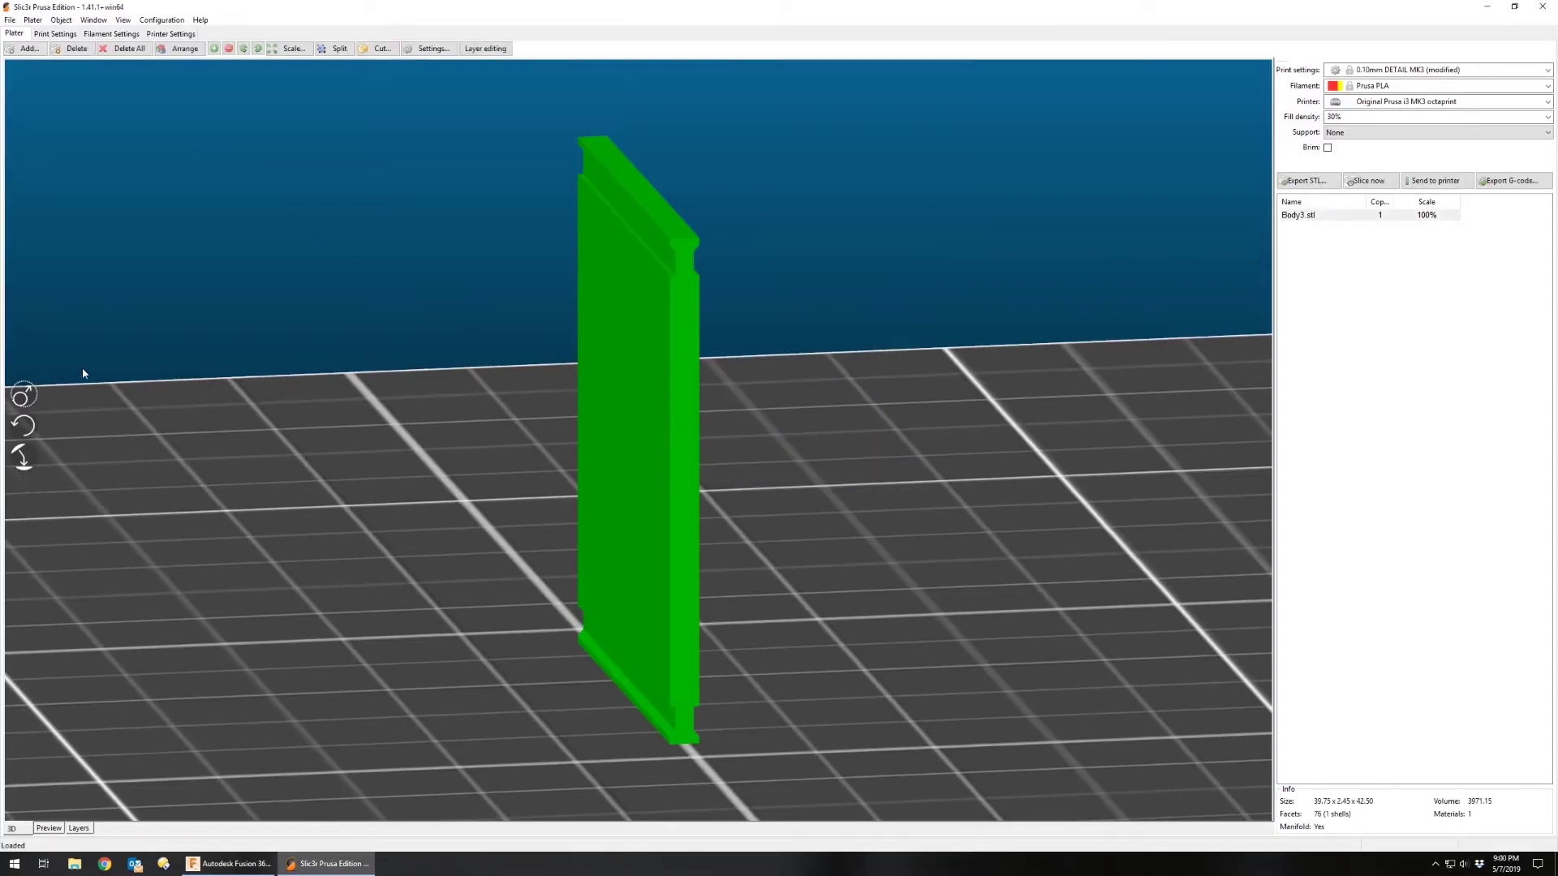
Lay the divider flat on the bed, slice it and show the layer preview.
{"action": "left_click", "coordinate": [24, 457]}
{"action": "left_click", "coordinate": [627, 452]}
{"action": "right_click_drag", "start_coordinate": [877, 626], "coordinate": [849, 610]}
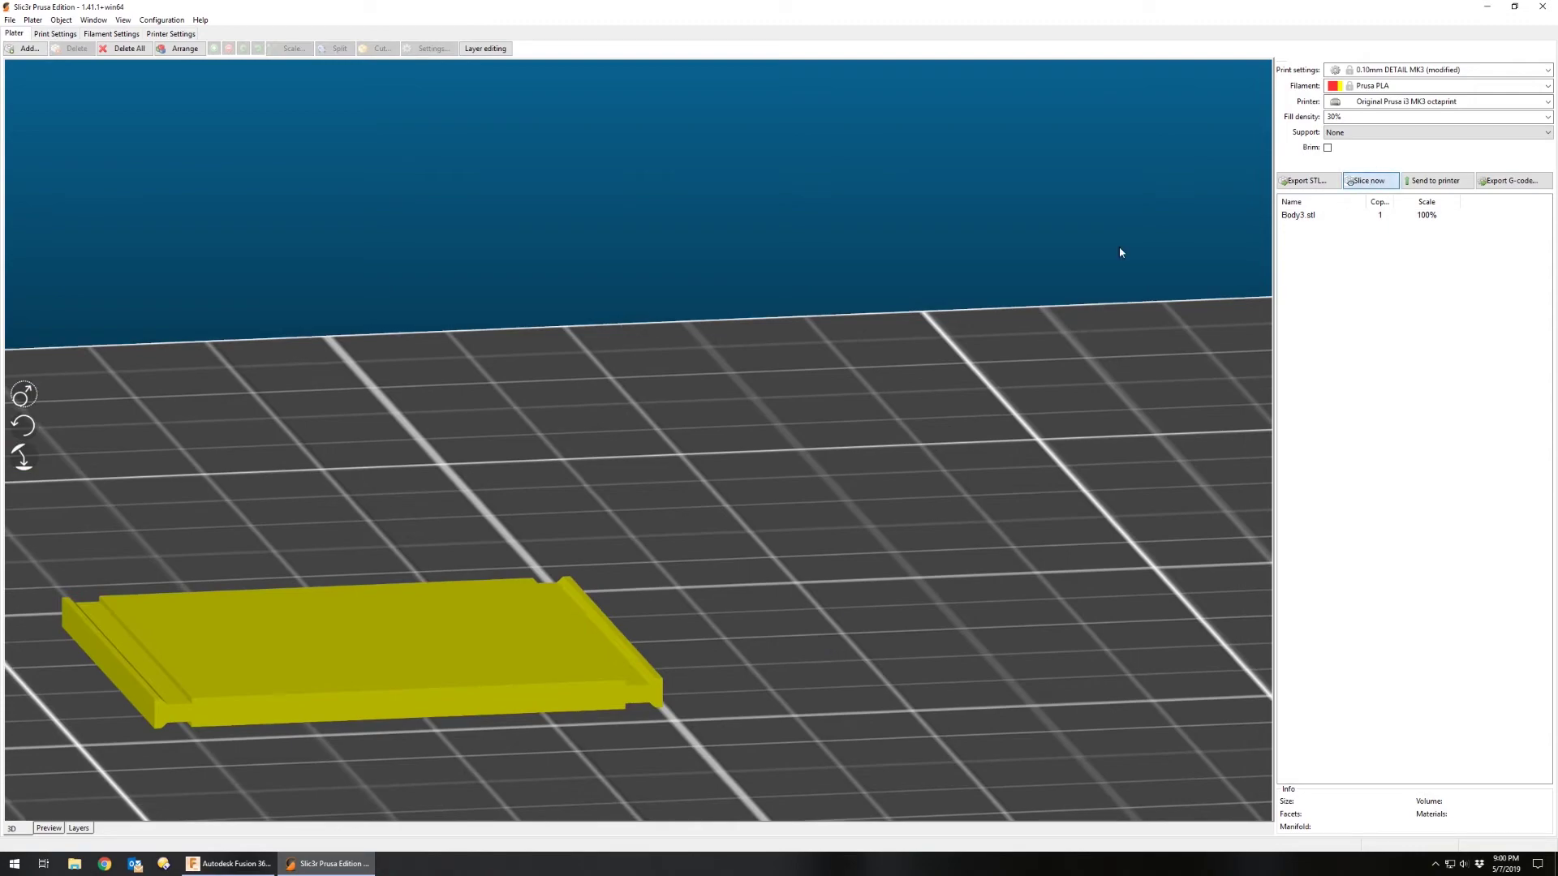
{"action": "left_click", "coordinate": [49, 828]}
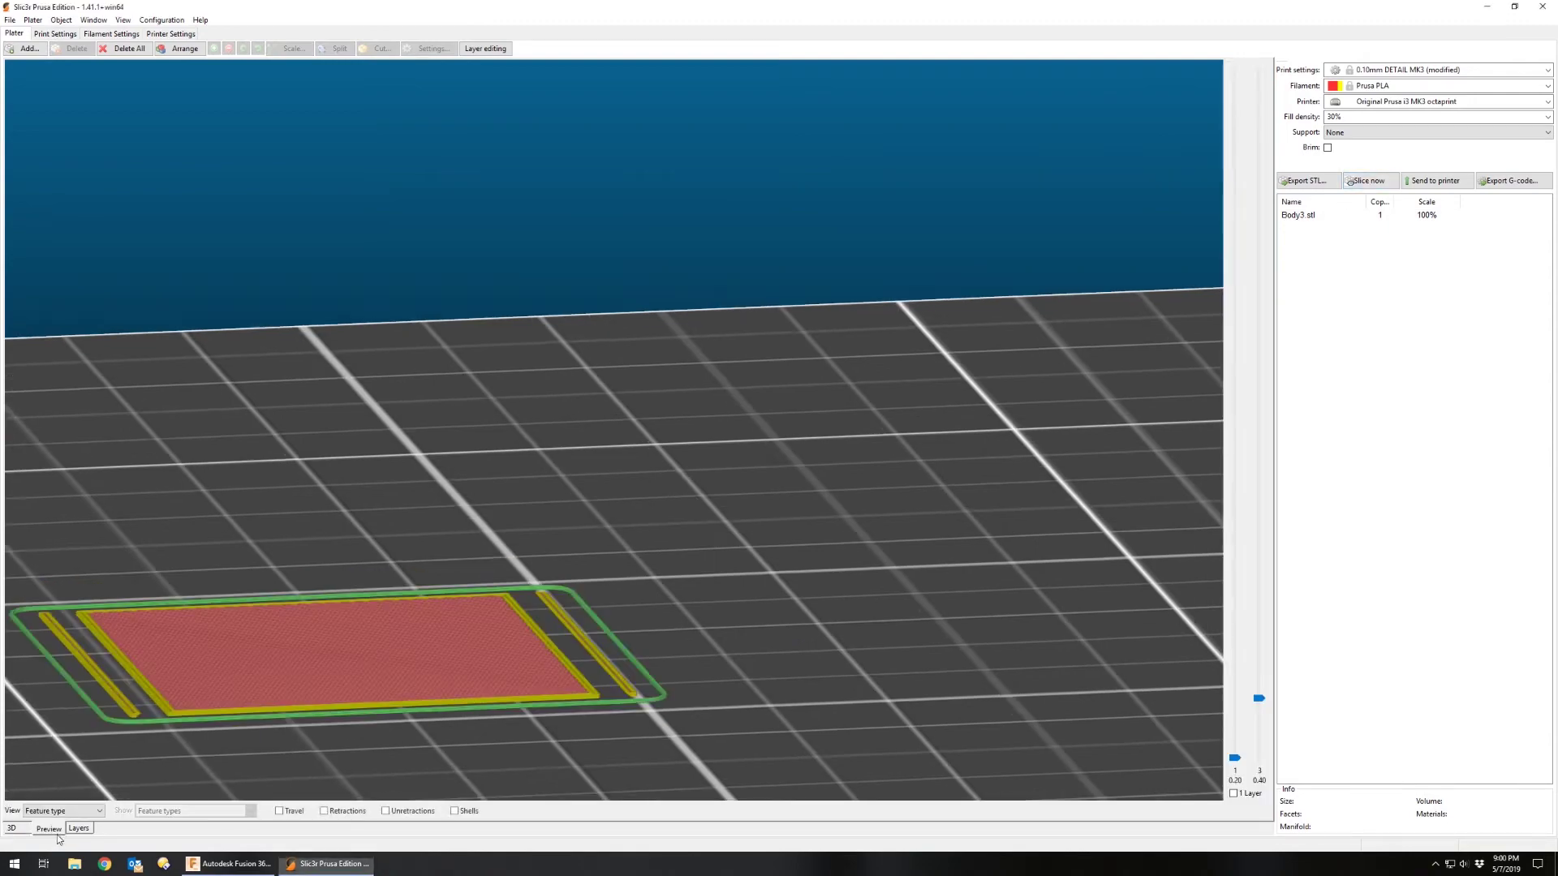
{"action": "scroll", "coordinate": [231, 776], "scroll_direction": "up", "scroll_amount": 2}
{"action": "scroll", "coordinate": [237, 783], "scroll_direction": "up", "scroll_amount": 3}
Check the preview from the first layer up to all 24, then upload the G-code to the printer.
{"action": "left_click_drag", "start_coordinate": [248, 783], "coordinate": [326, 753]}
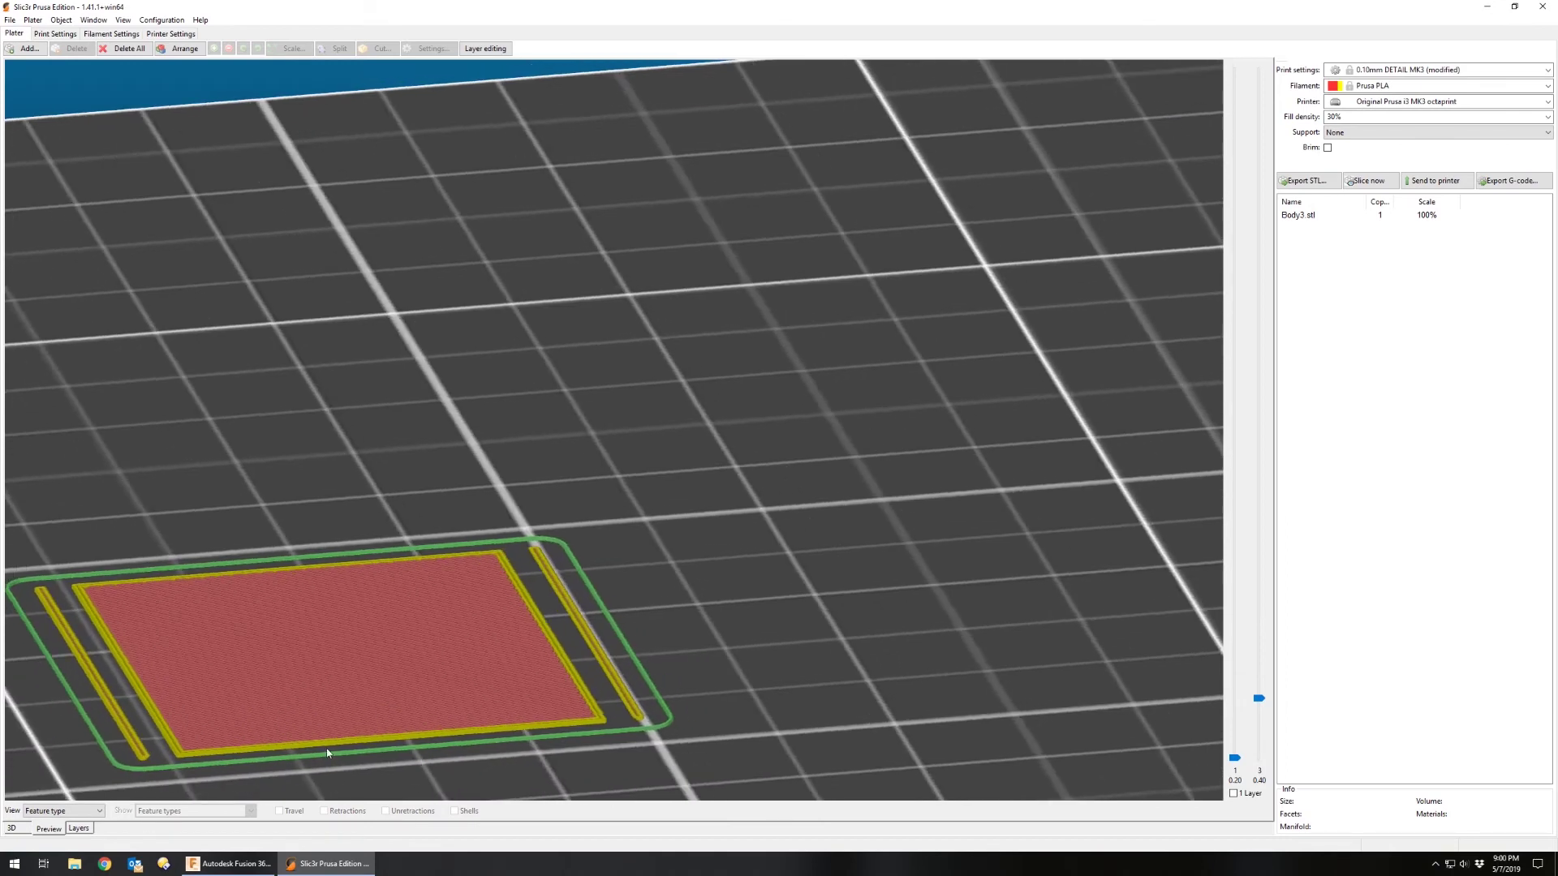
{"action": "left_click_drag", "start_coordinate": [1260, 703], "coordinate": [1266, 787]}
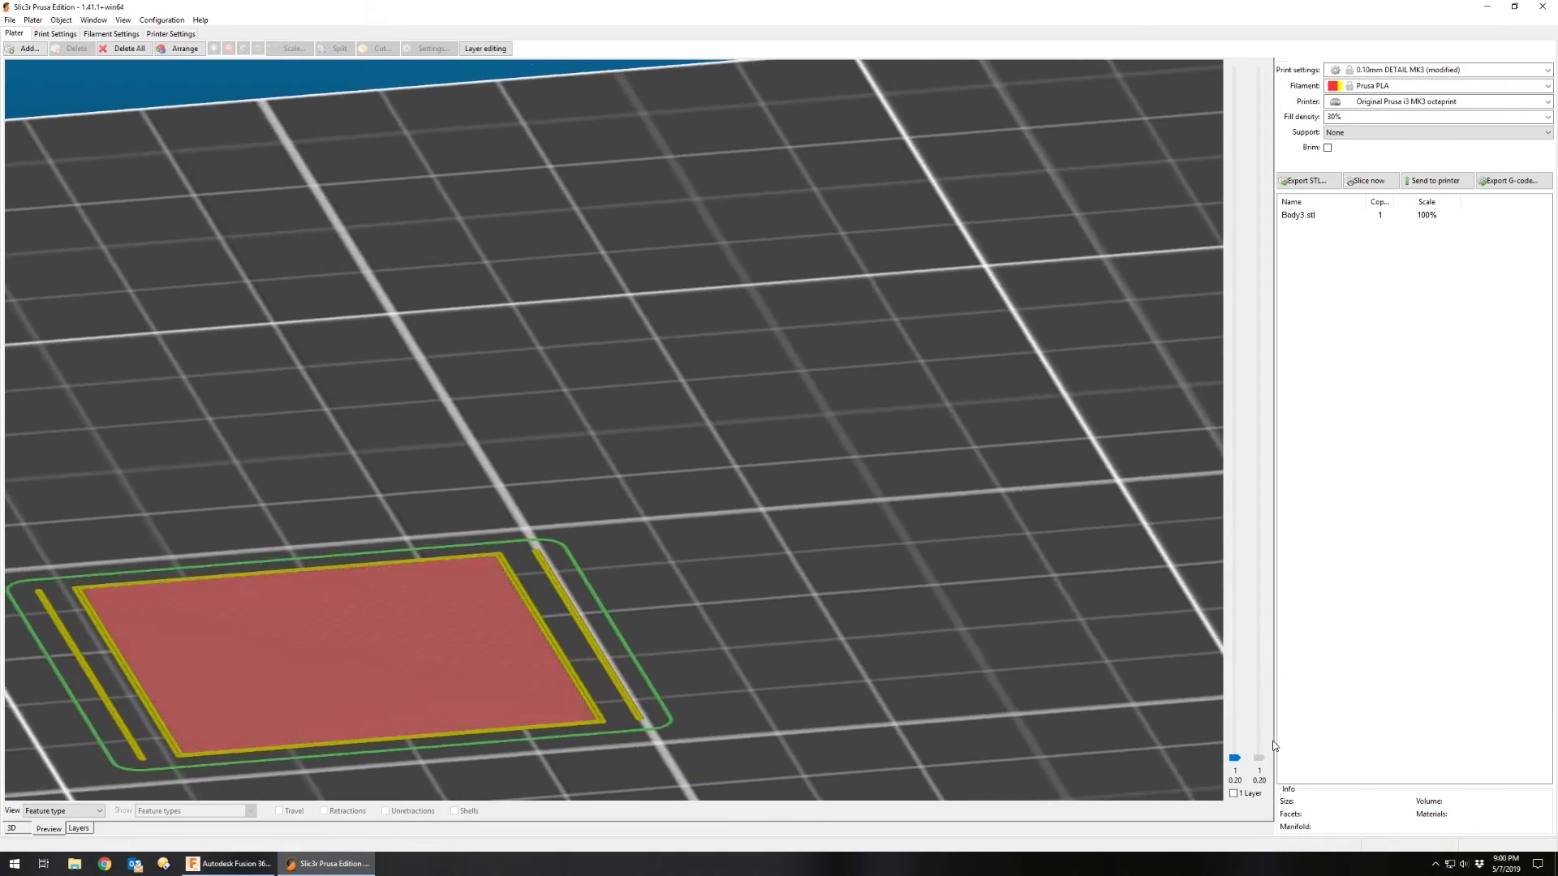
{"action": "left_click_drag", "start_coordinate": [1272, 745], "coordinate": [1185, 5]}
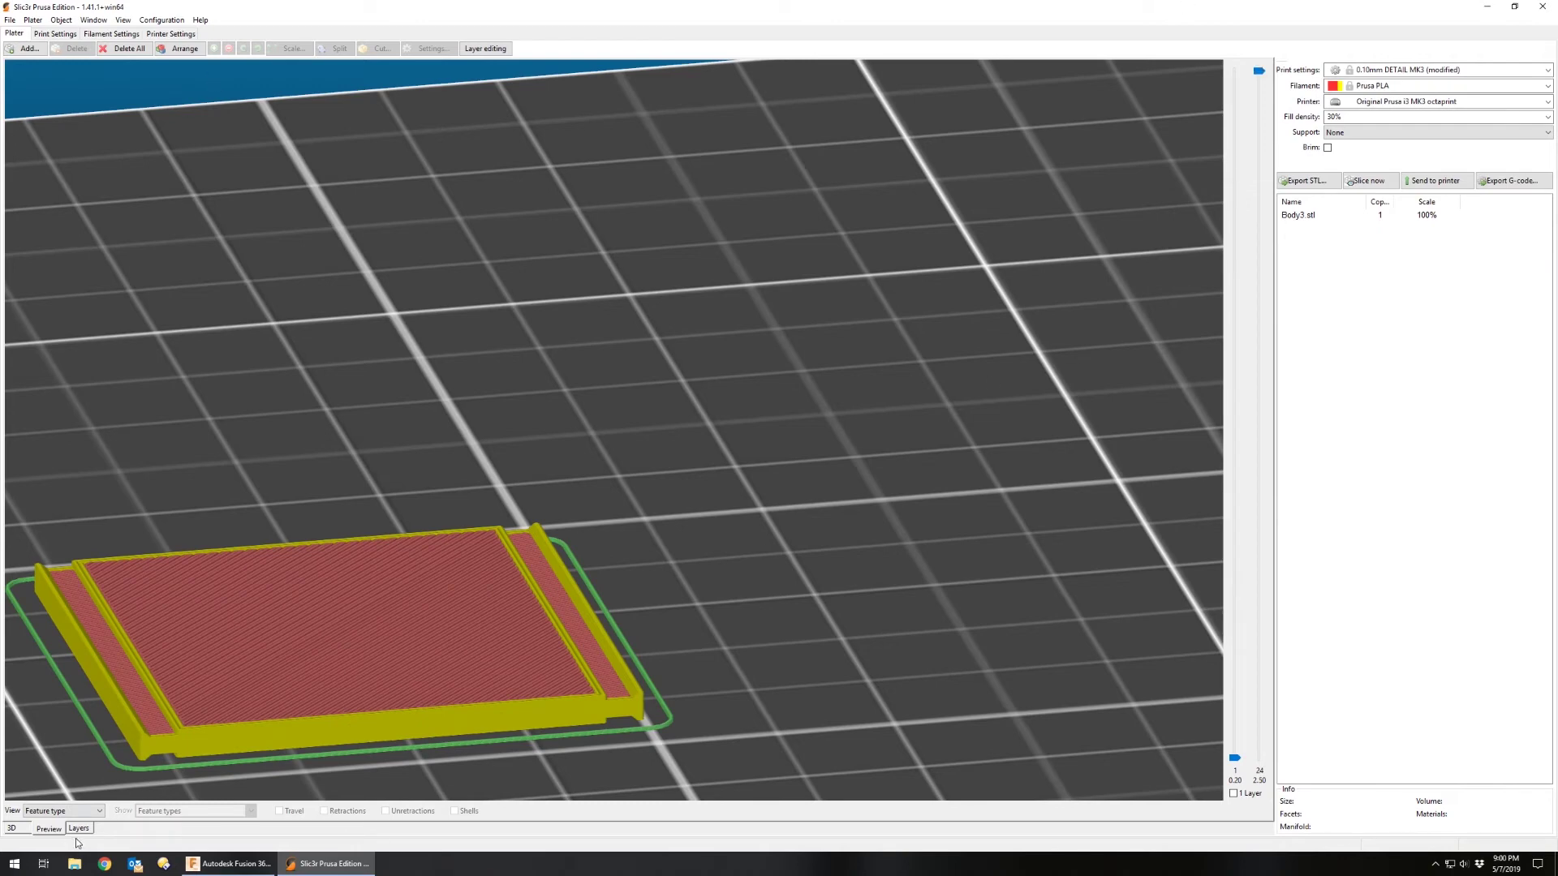
{"action": "left_click", "coordinate": [1401, 180]}
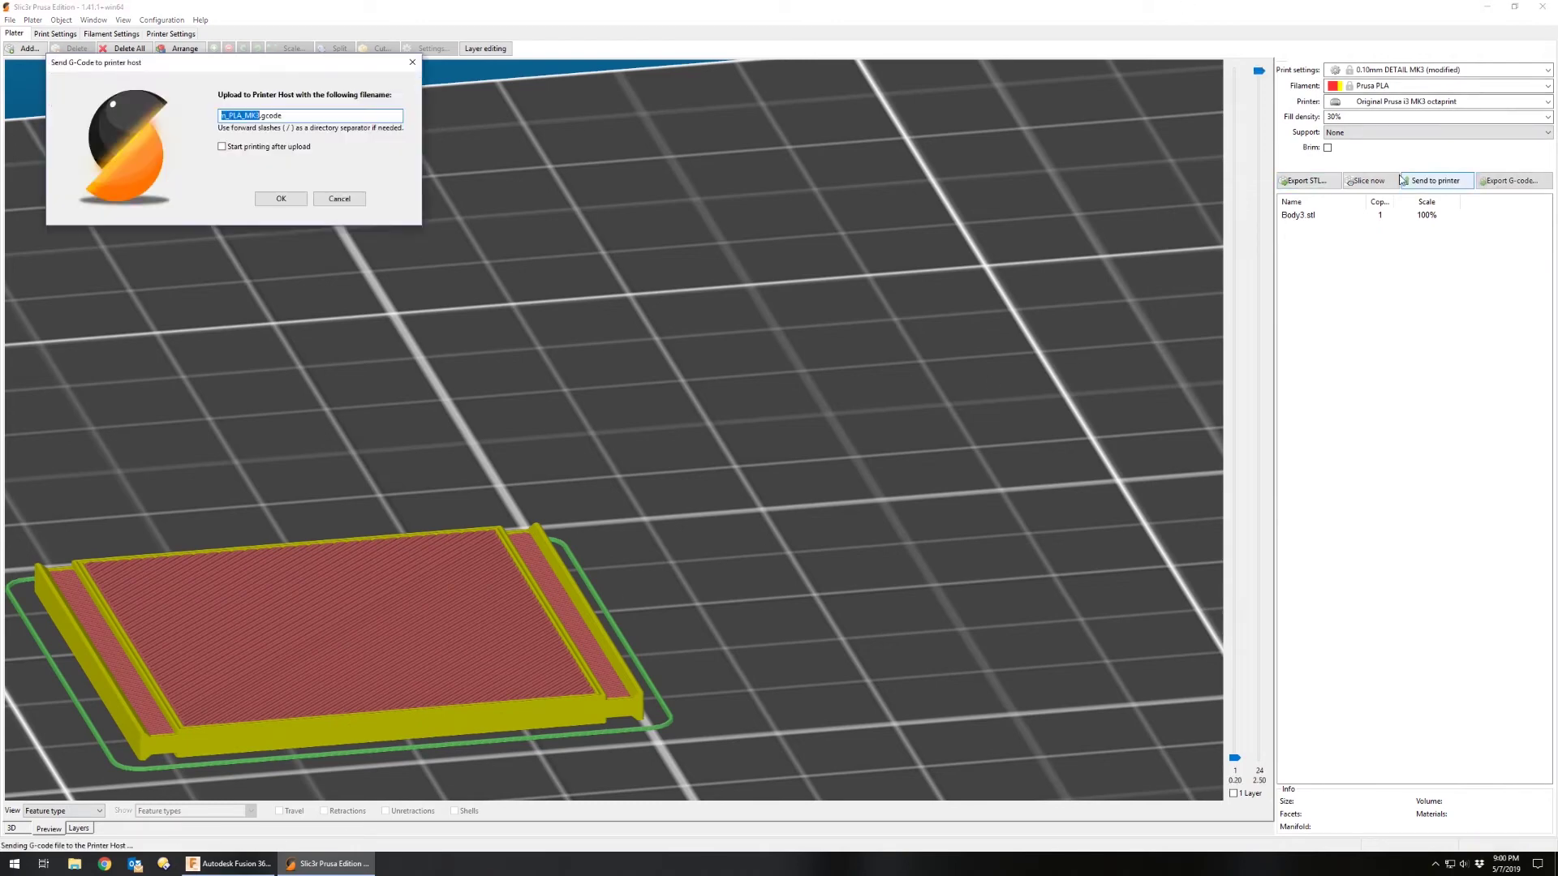
{"action": "left_click", "coordinate": [280, 199]}
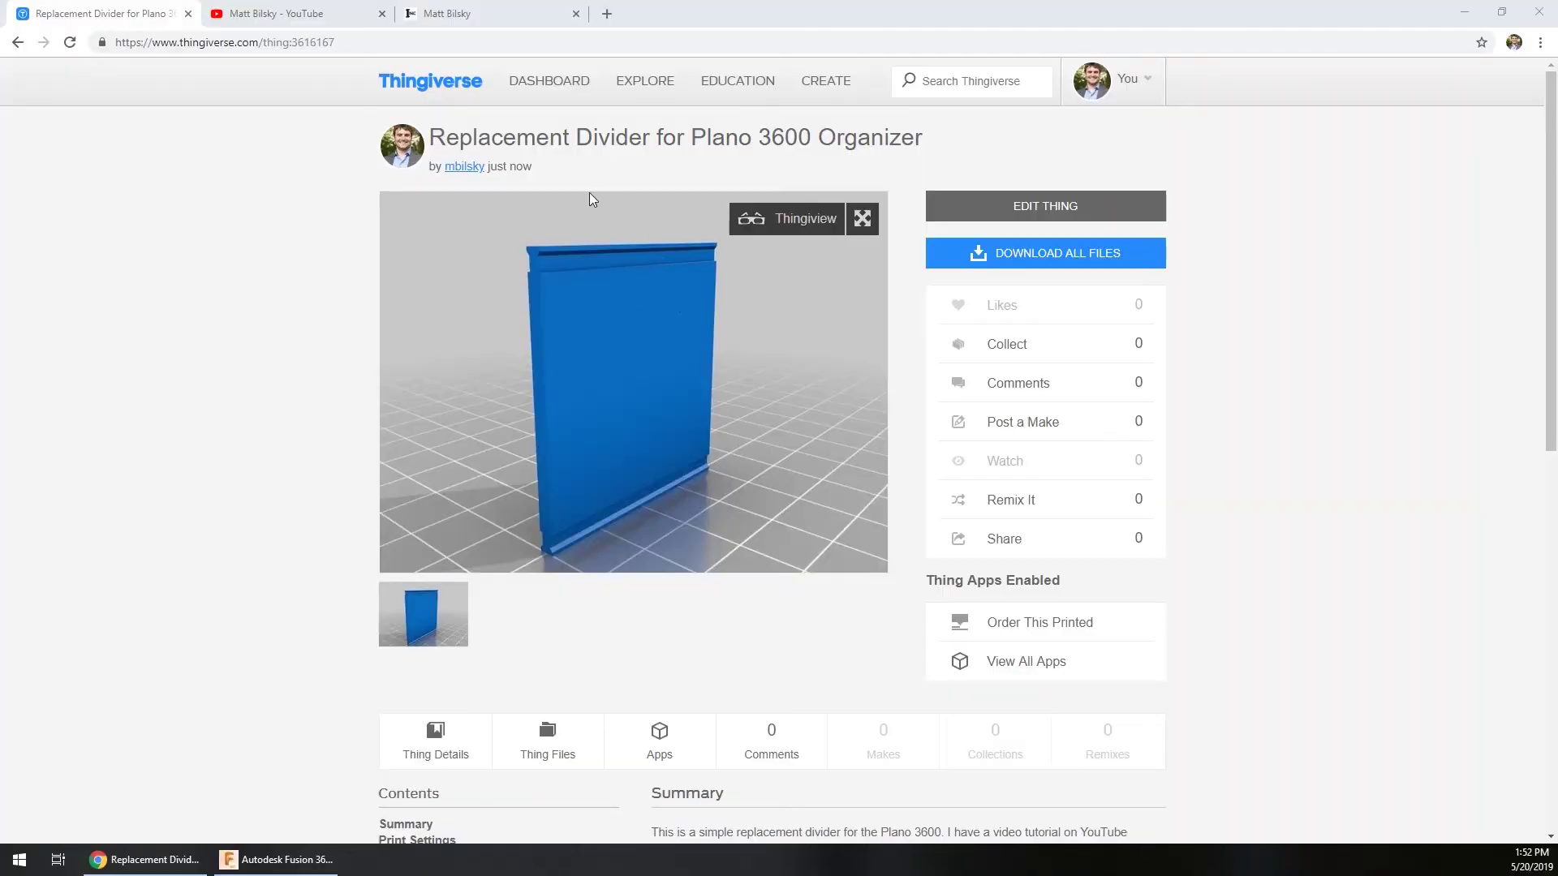
{"action": "scroll", "coordinate": [589, 198], "scroll_direction": "down", "scroll_amount": 2}
{"action": "scroll", "coordinate": [591, 247], "scroll_direction": "down", "scroll_amount": 1}
{"action": "scroll", "coordinate": [599, 291], "scroll_direction": "up", "scroll_amount": 1}
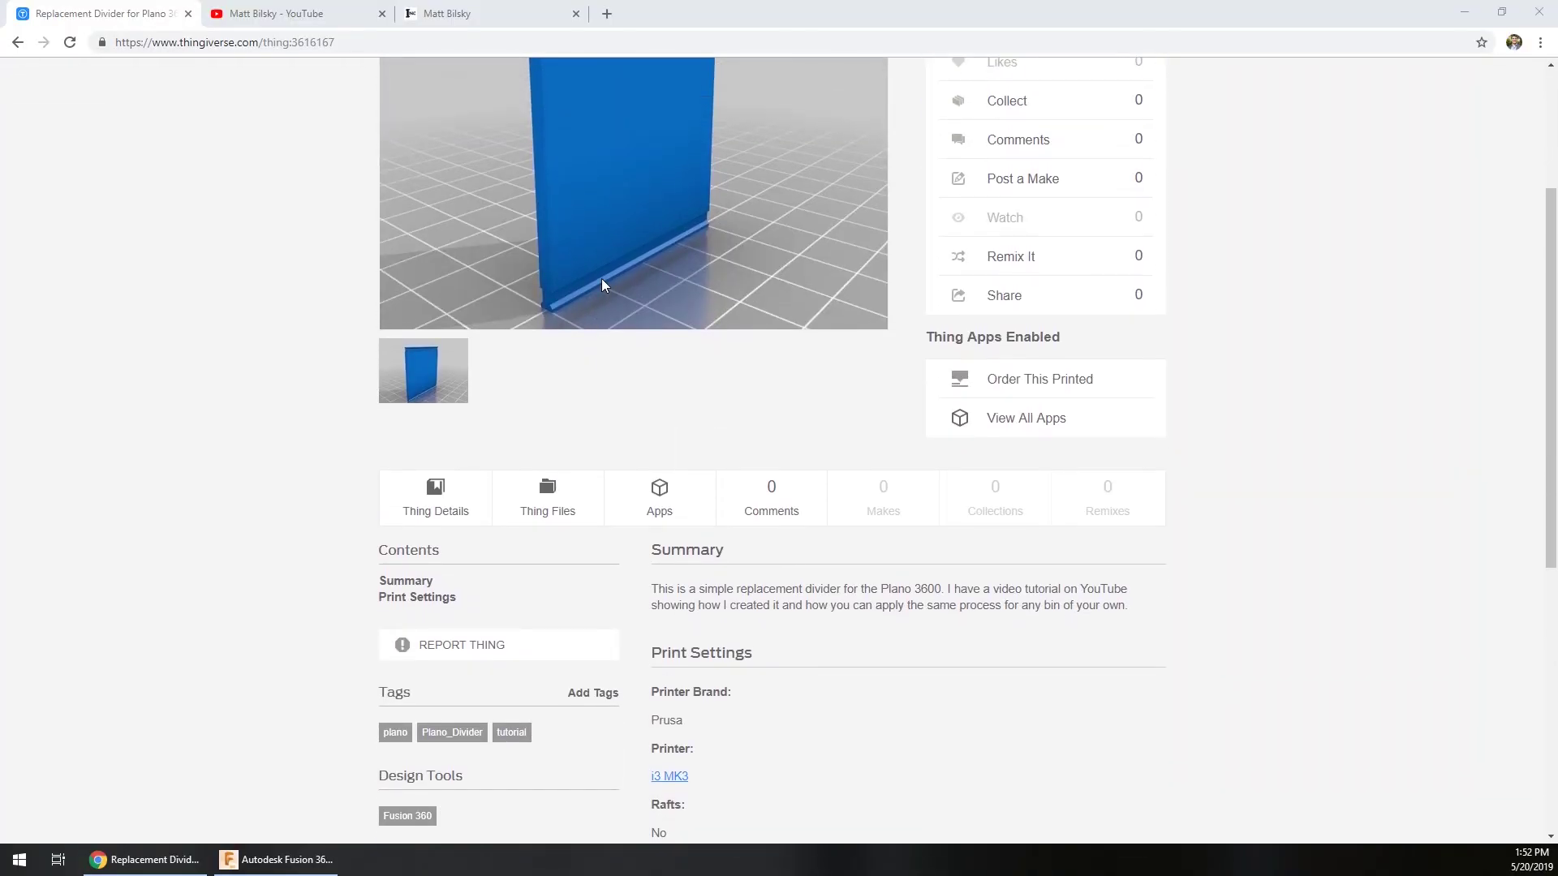
{"action": "scroll", "coordinate": [601, 279], "scroll_direction": "up", "scroll_amount": 1}
{"action": "scroll", "coordinate": [644, 260], "scroll_direction": "up", "scroll_amount": 1}
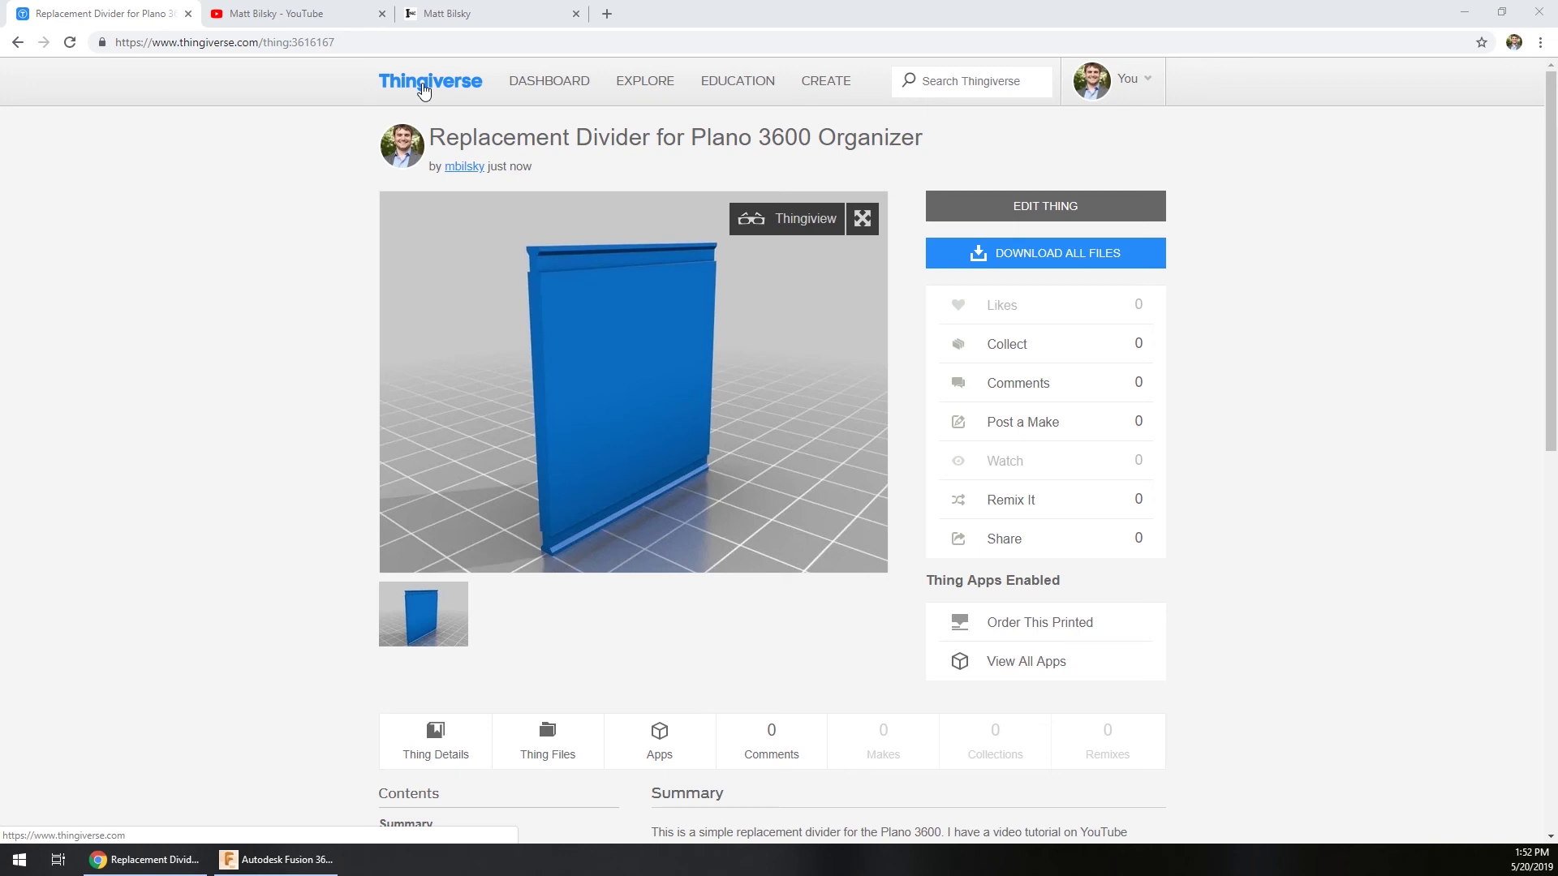
Switch to the browser tab with Matt Bilsky's YouTube channel.
{"action": "left_click", "coordinate": [341, 12]}
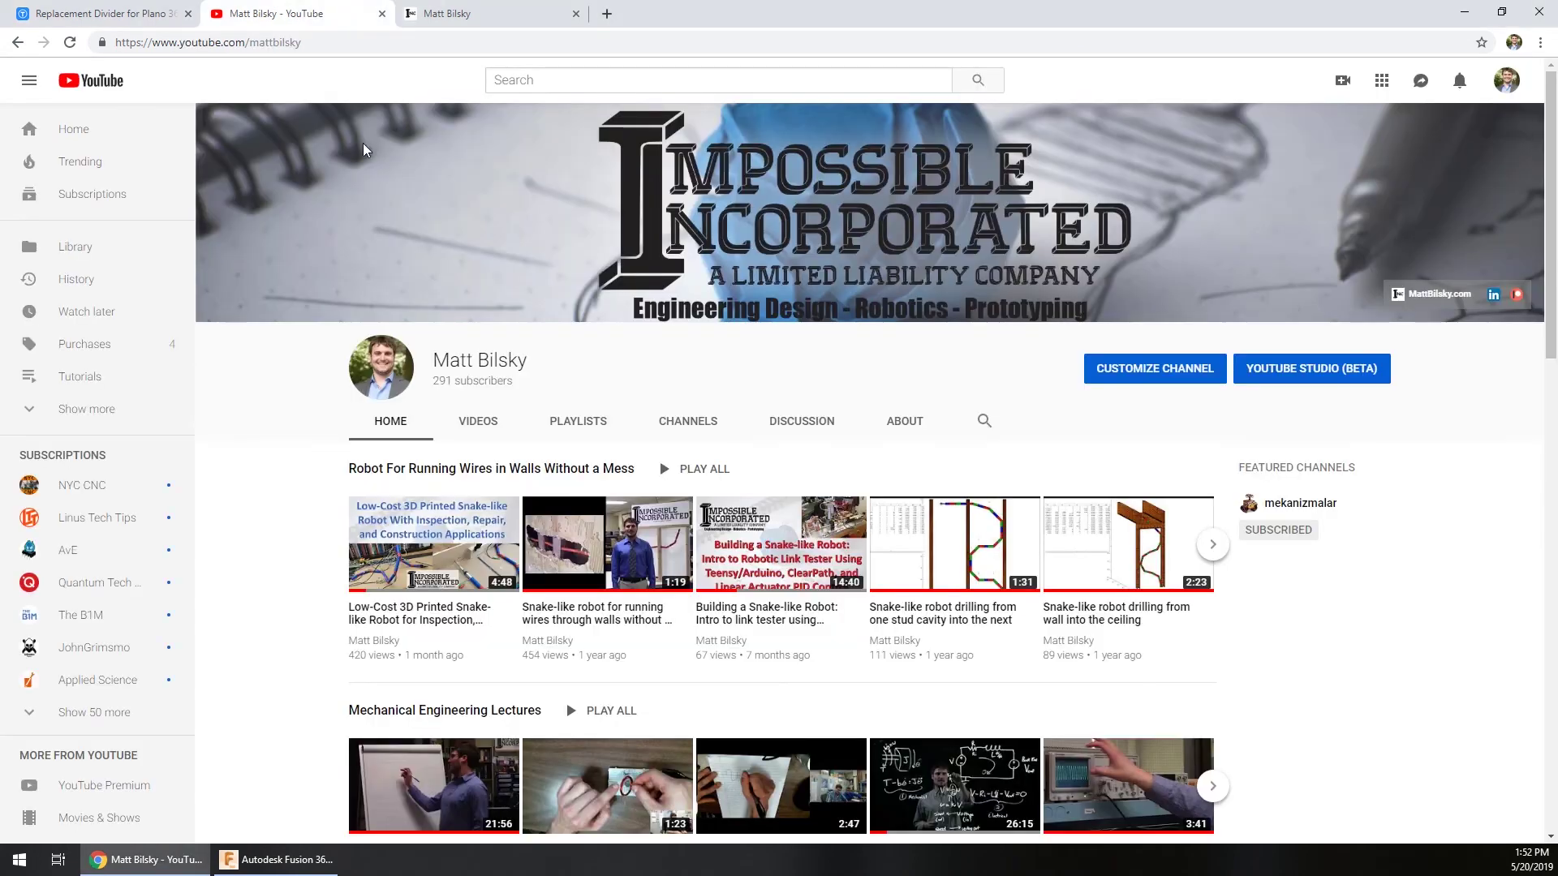
{"action": "mouse_move", "coordinate": [929, 206]}
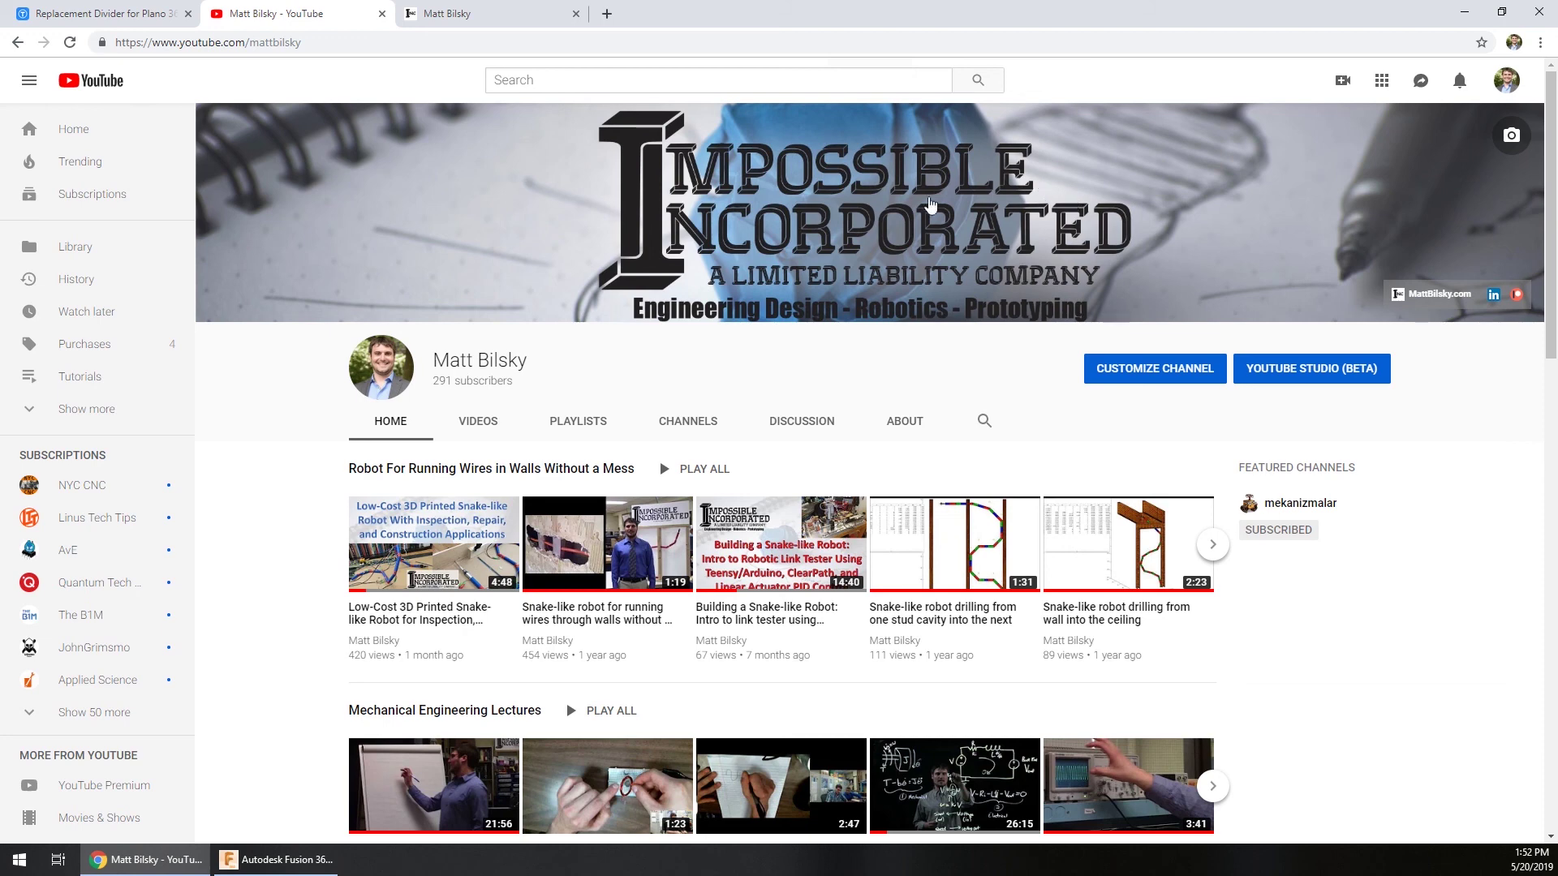
Switch to the third browser tab, the portfolio wiki's Main Page.
{"action": "left_click", "coordinate": [472, 11]}
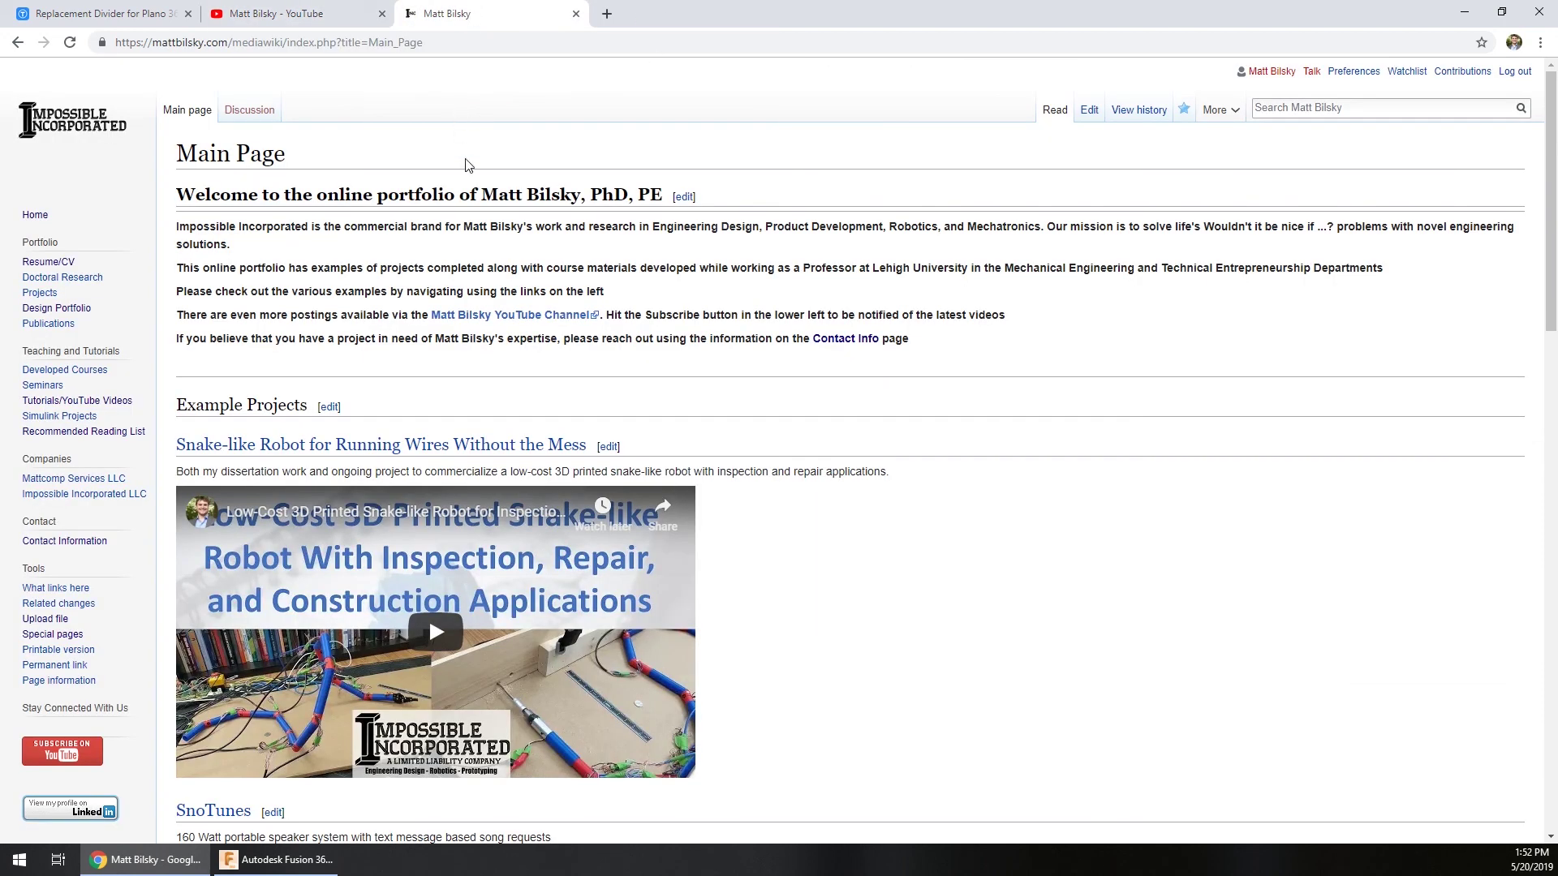